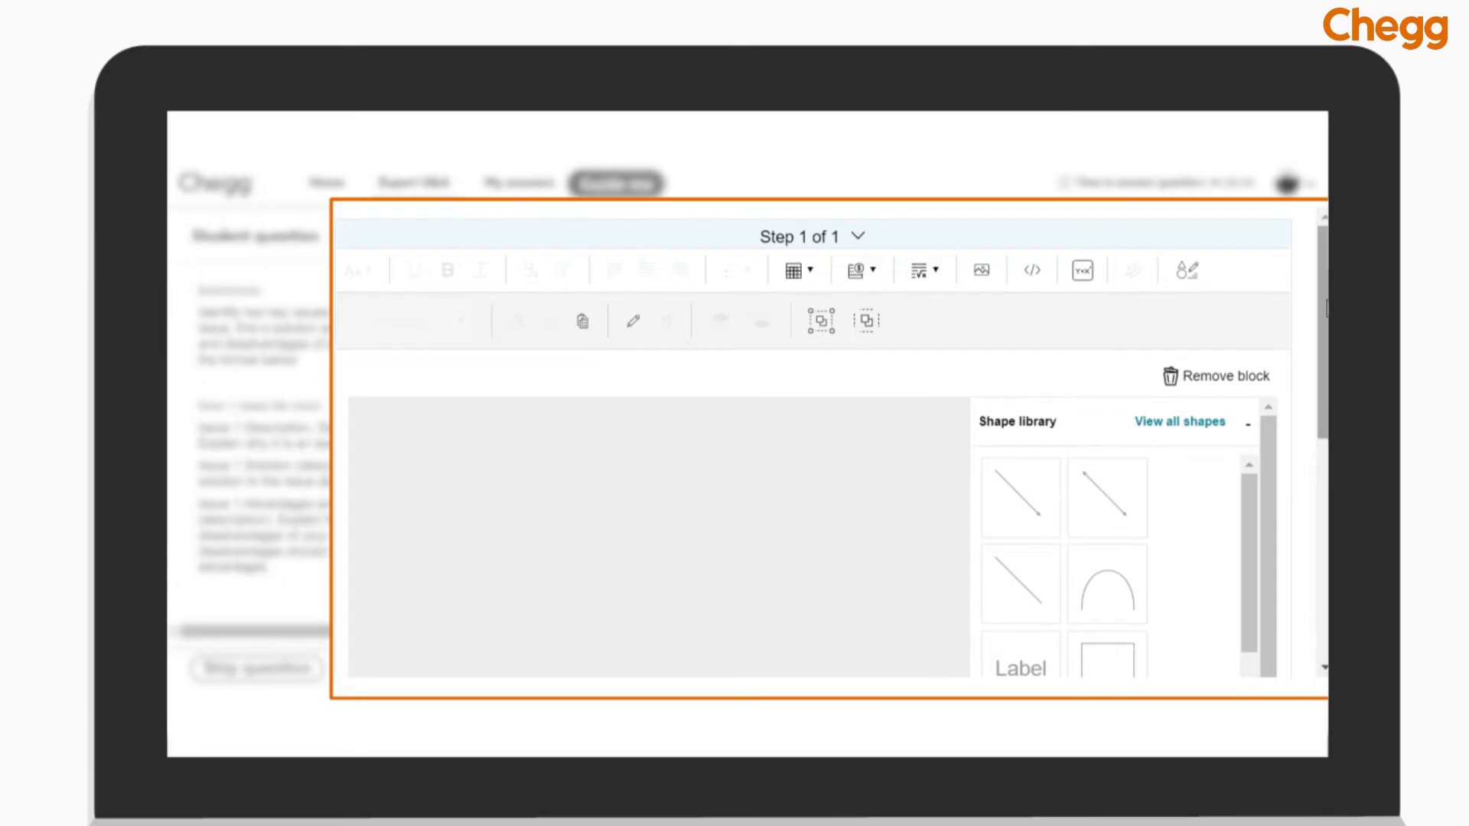
- Insert a Rectangle from the full shape collection onto the canvas
scroll(1326, 308, "down", 3)
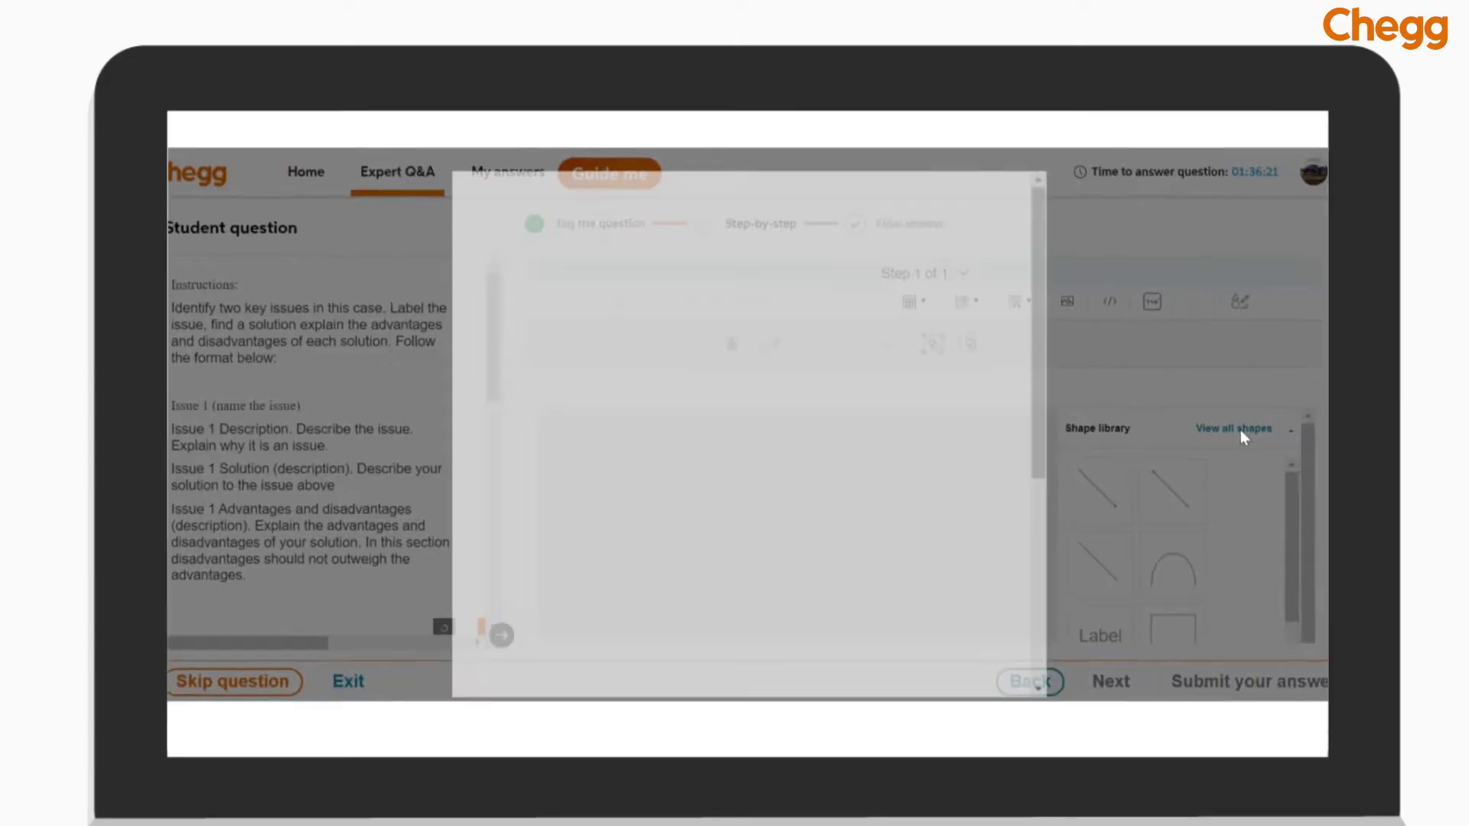
left_click(1241, 429)
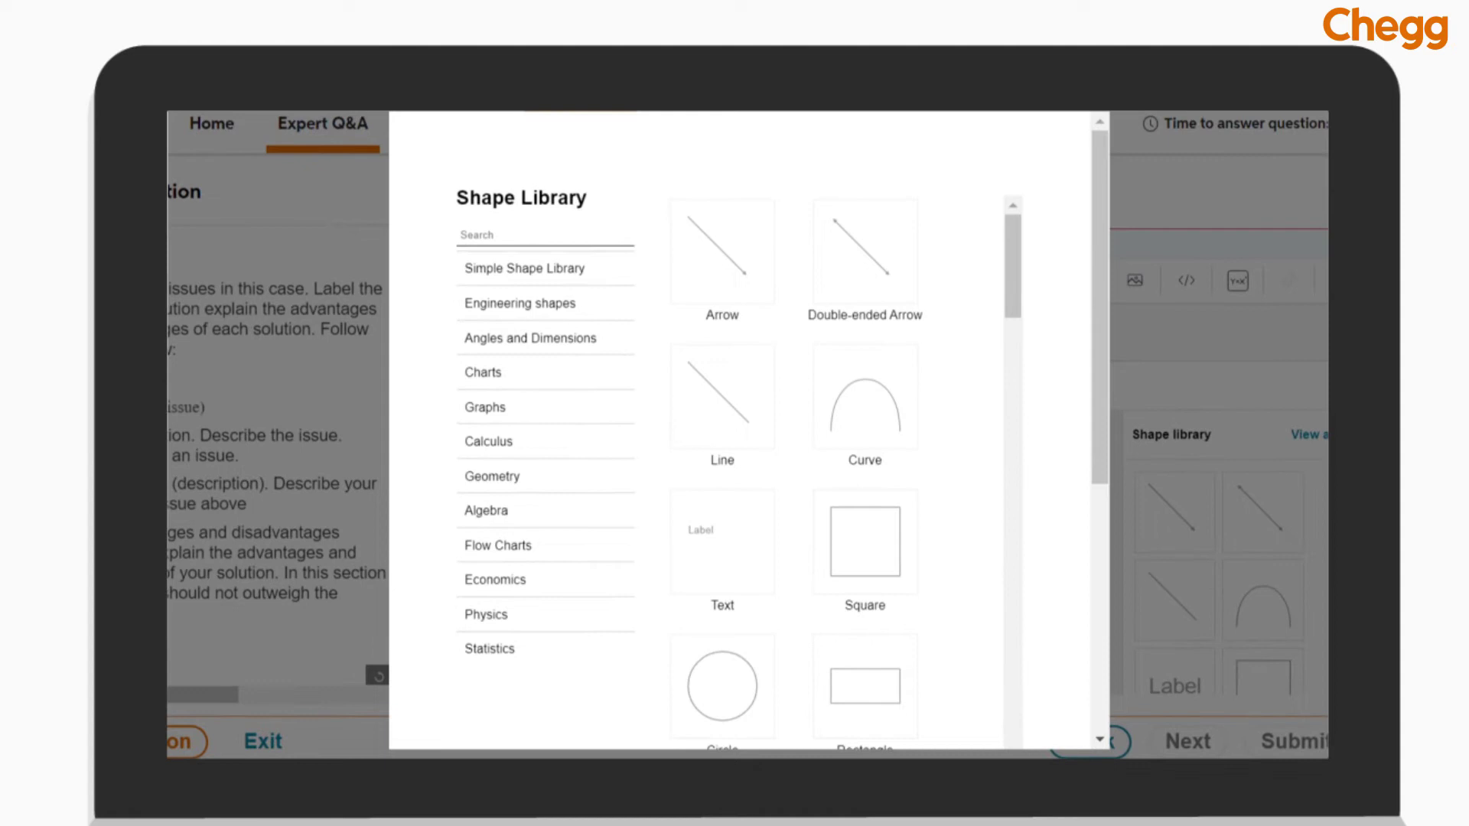
scroll(863, 677, "down", 3)
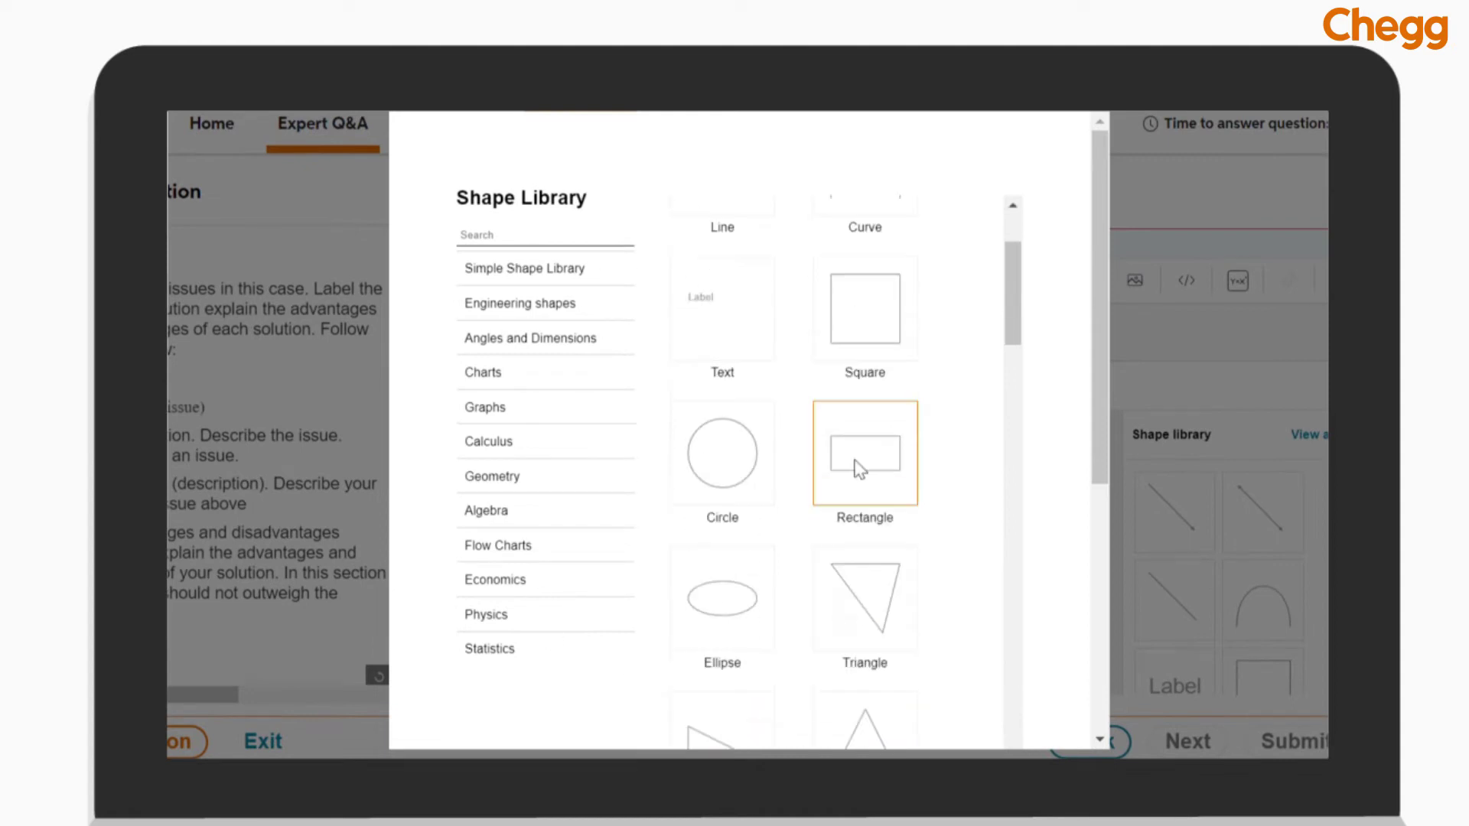
left_click_drag(1107, 391, 1108, 637)
left_click(960, 677)
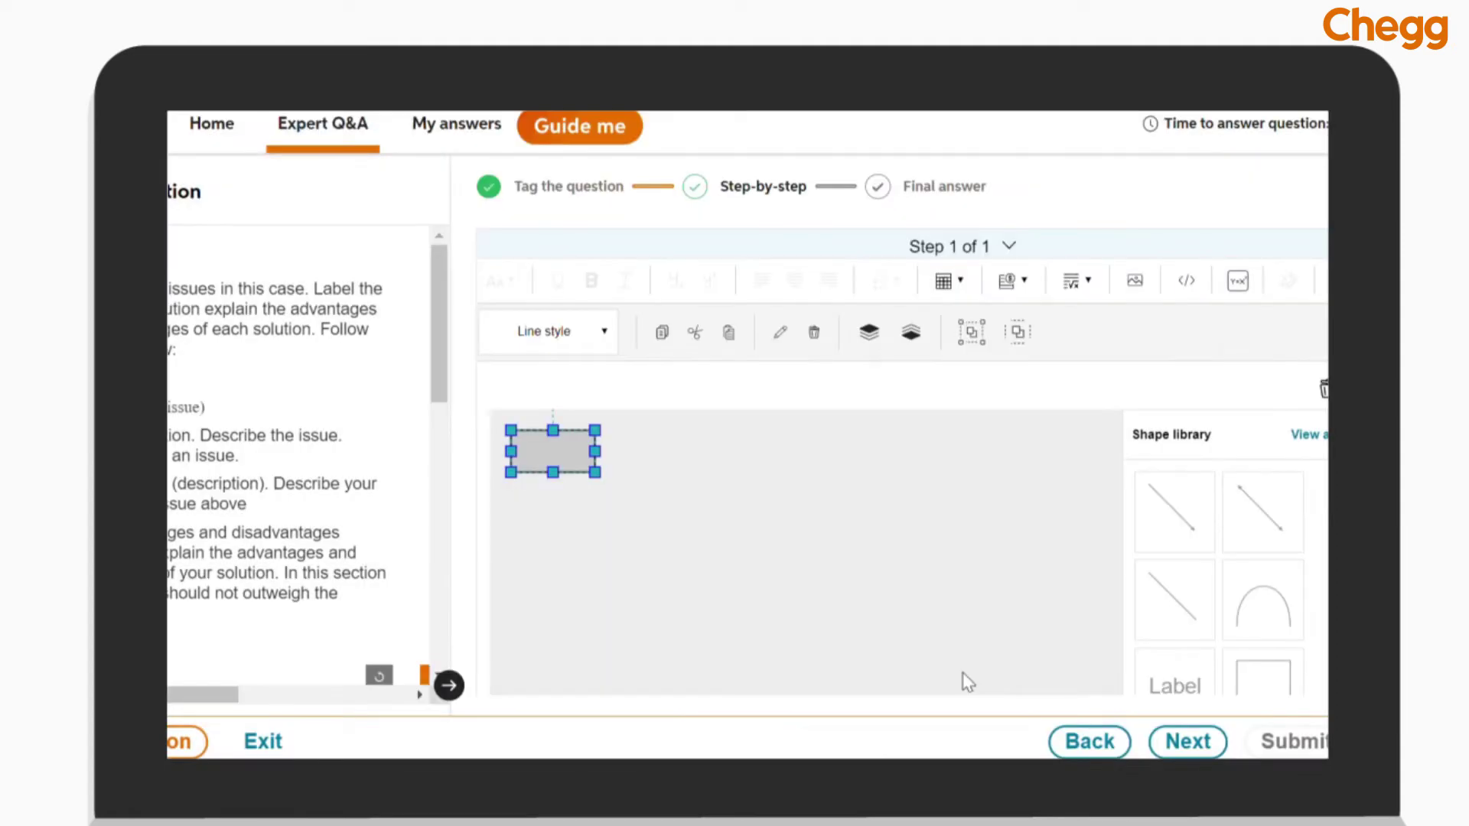
- Enlarge the rectangle, move it toward the canvas centre, and test its rotation handle
left_click(706, 521)
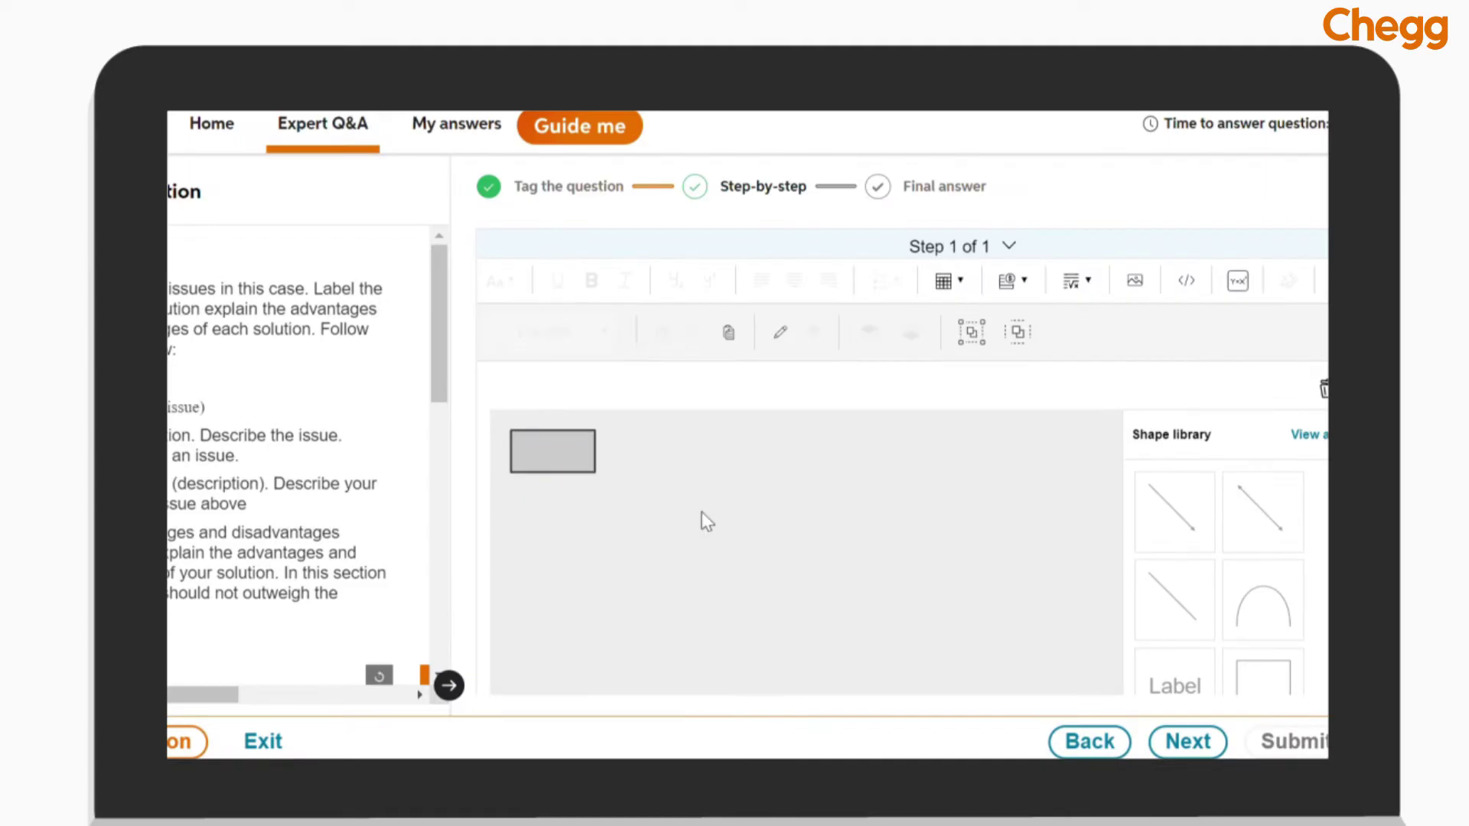
left_click(593, 470)
left_click_drag(597, 473, 739, 521)
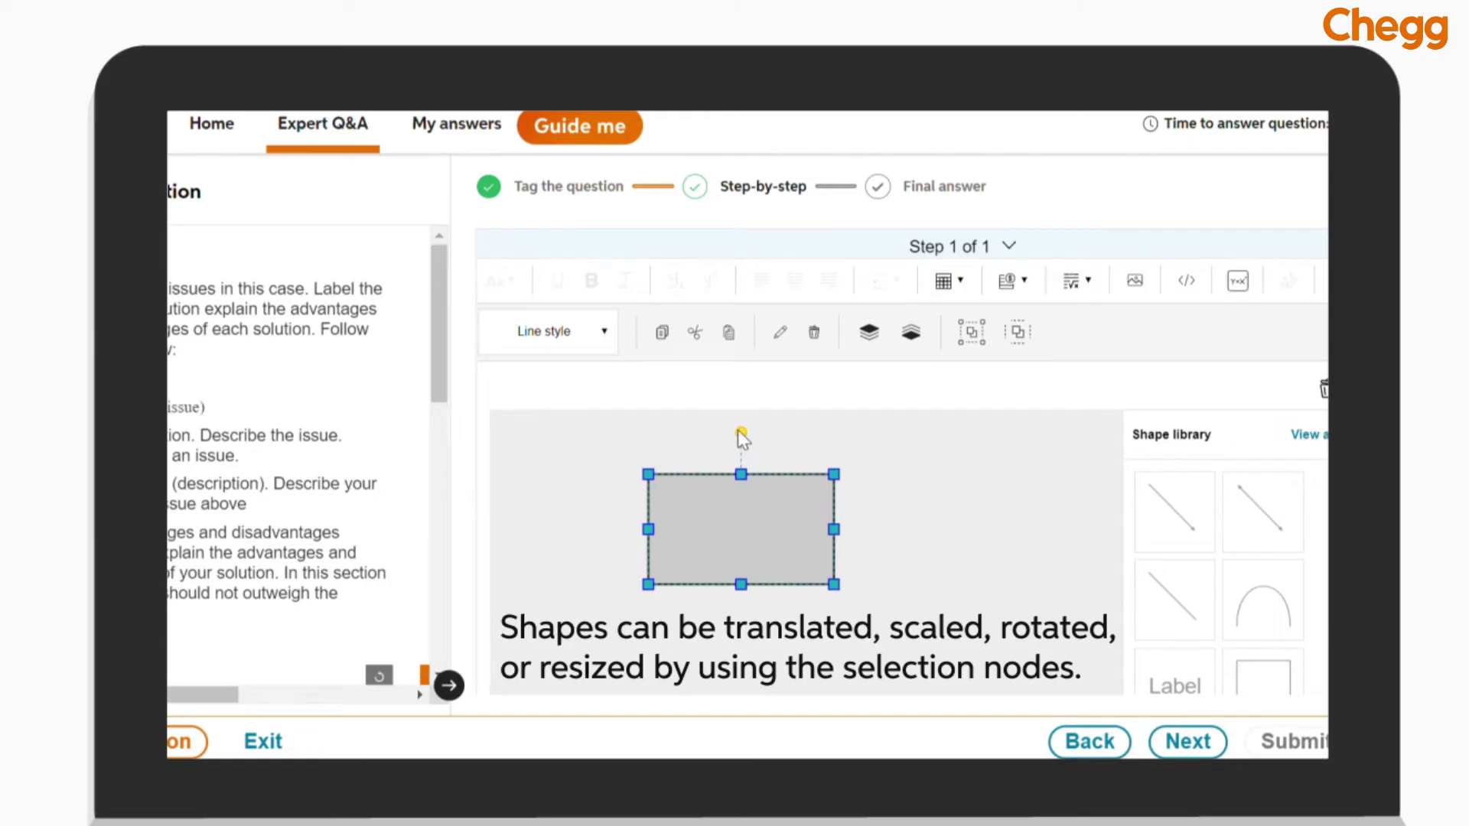
mouse_move(741, 433)
left_mouse_down()
mouse_move(757, 439)
mouse_move(715, 426)
mouse_move(741, 434)
left_mouse_up()
- Add a circle from the Shape library and place it below the rectangle
scroll(1224, 520, "down", 2)
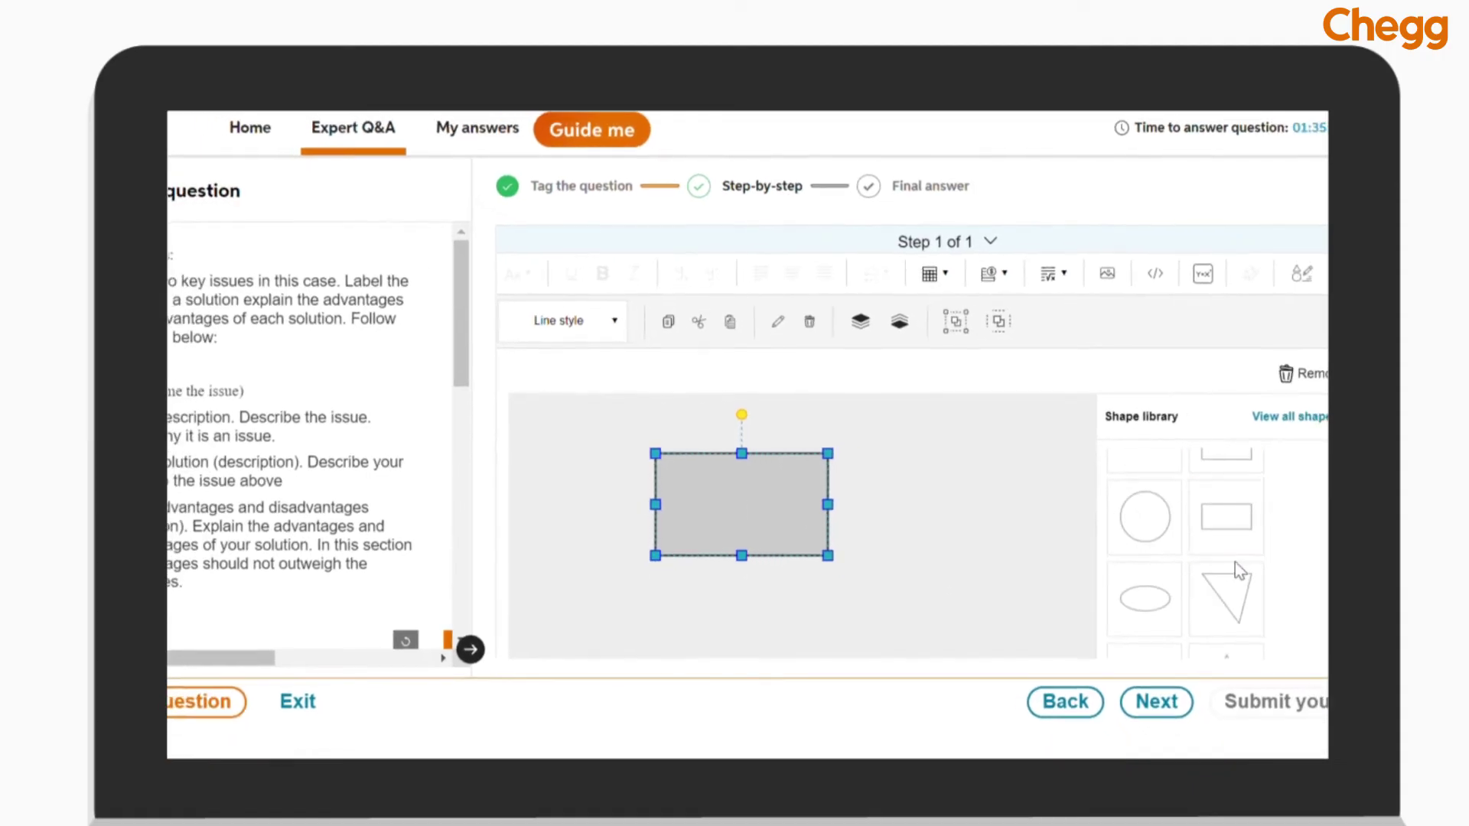
scroll(1227, 532, "up", 1)
scroll(1228, 532, "down", 1)
left_click(1140, 520)
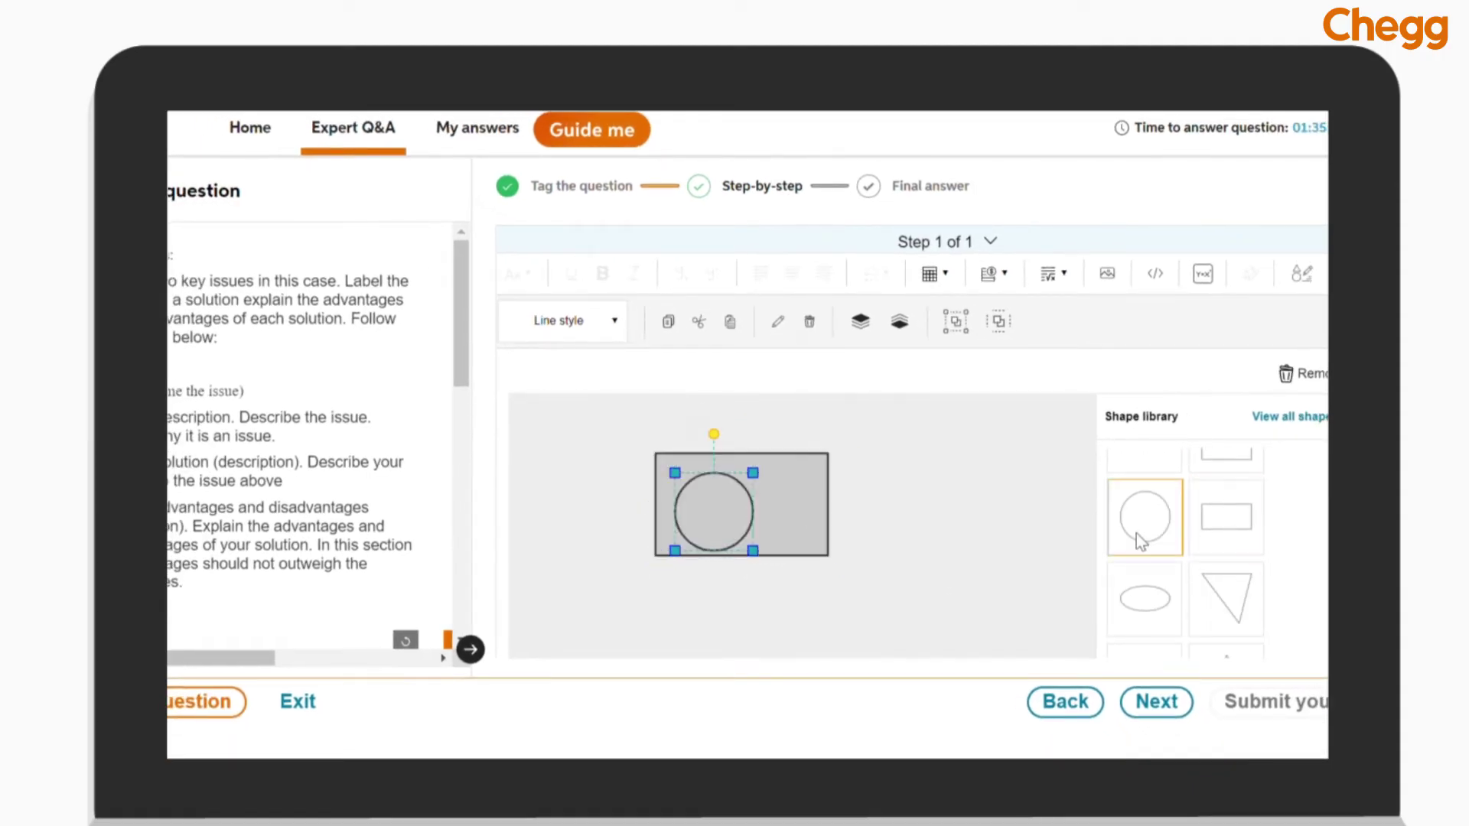
left_click_drag(698, 514, 759, 621)
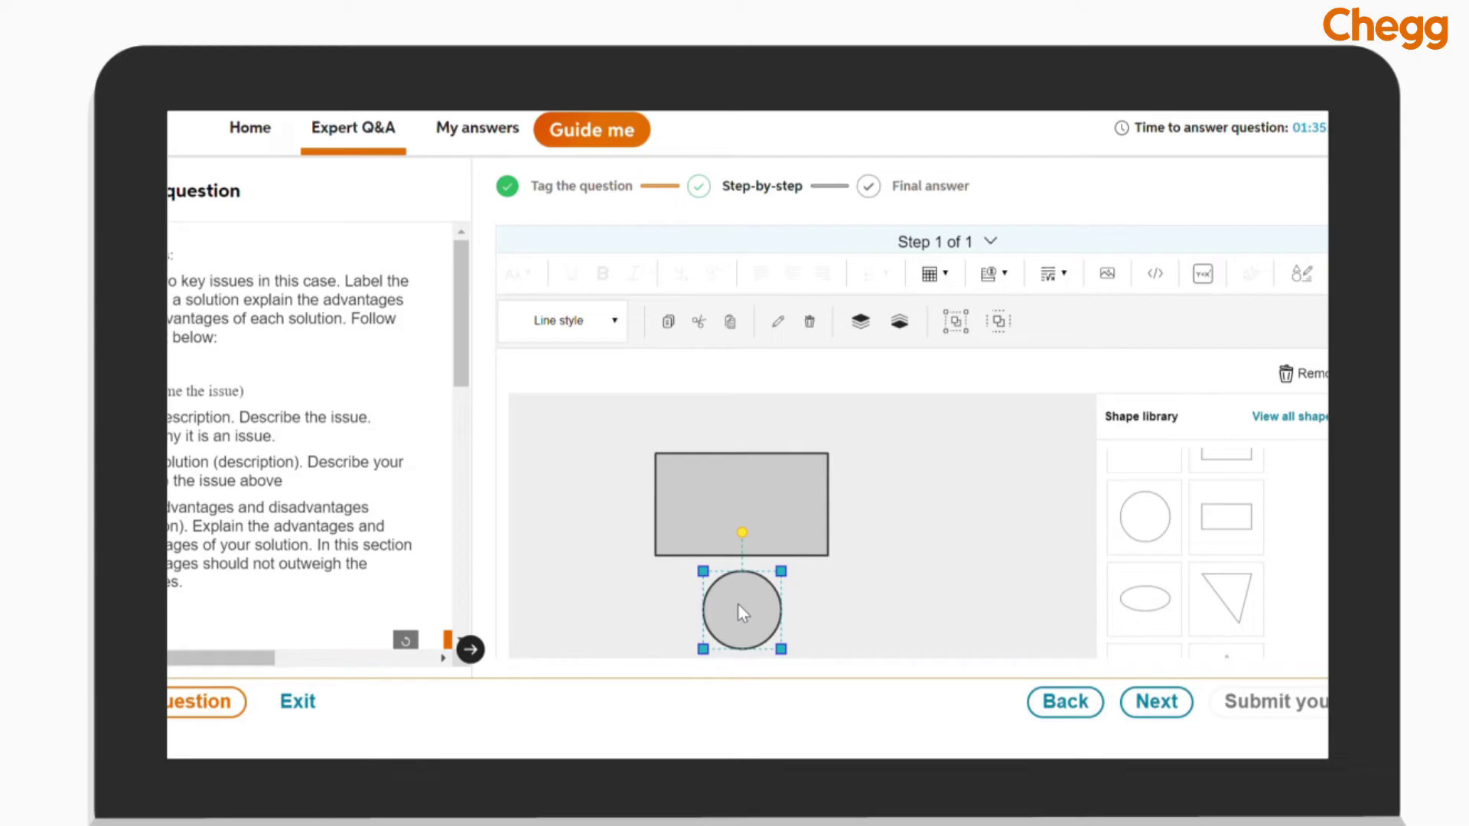
- Group the rectangle and circle, then shift the group slightly right
left_click_drag(872, 456, 633, 646)
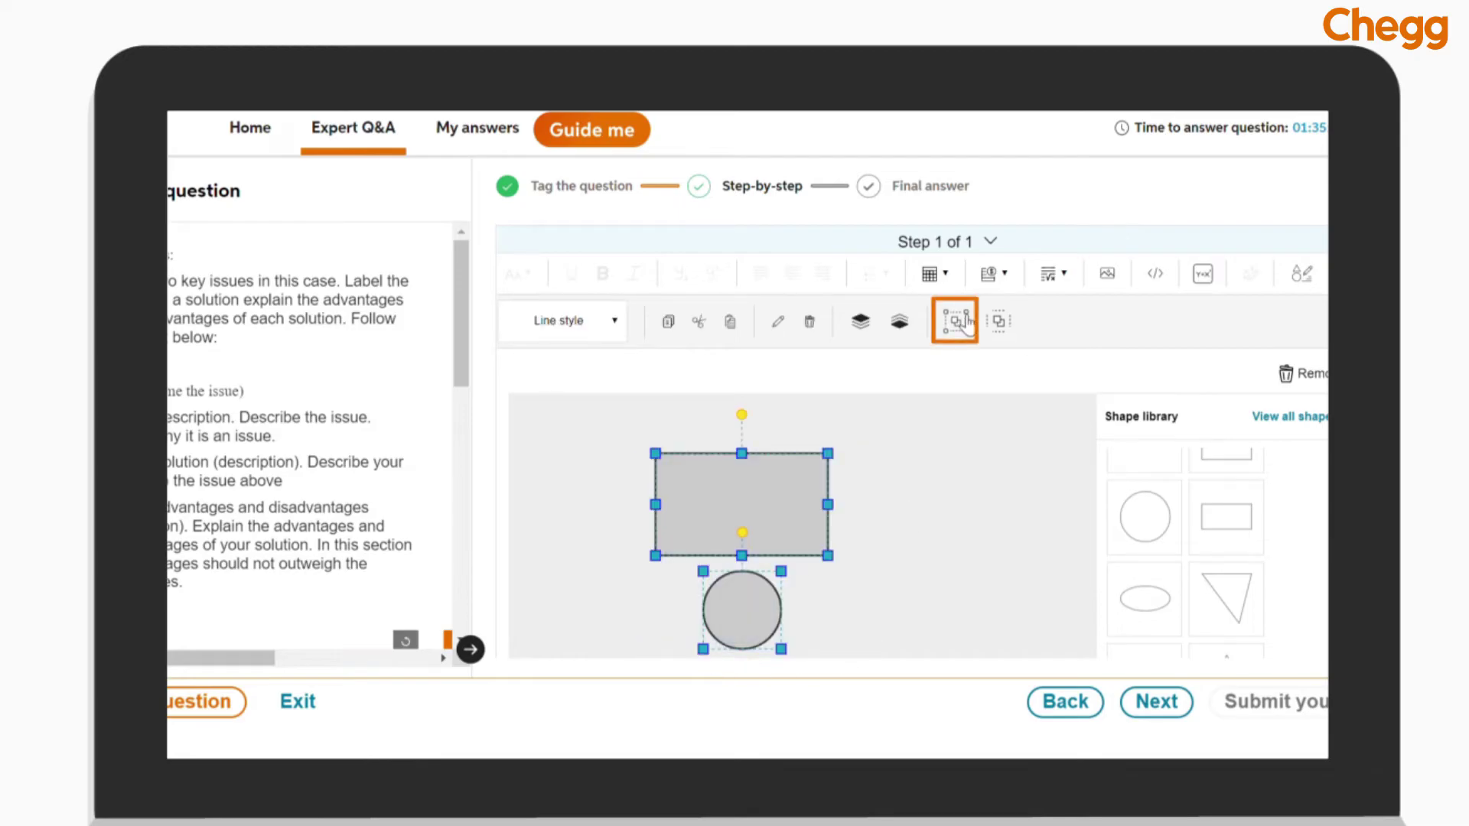
left_click(955, 321)
left_click_drag(758, 487, 806, 461)
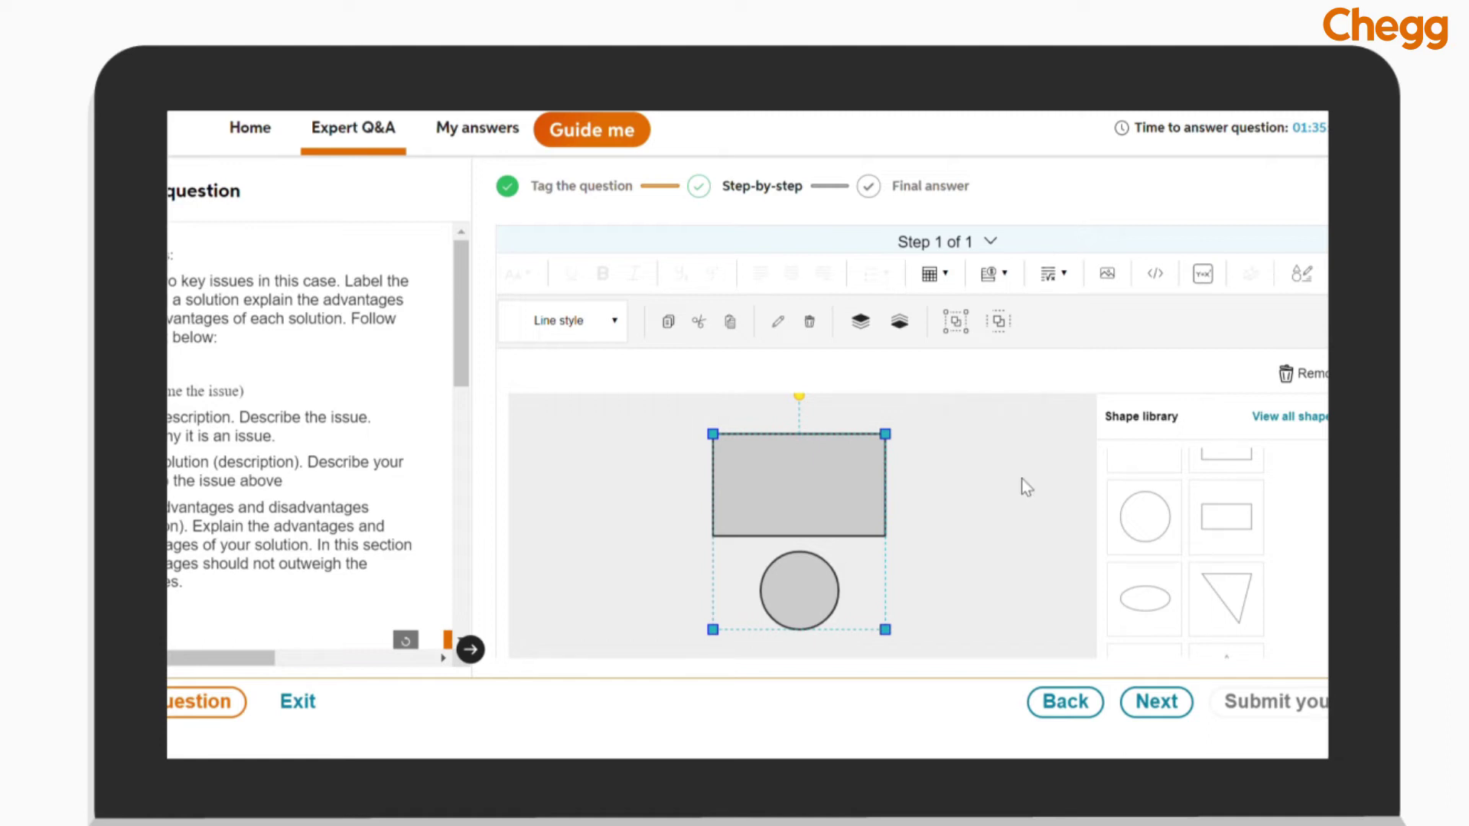
- Ungroup the rectangle and circle, then reposition the circle under the rectangle
left_click(998, 321)
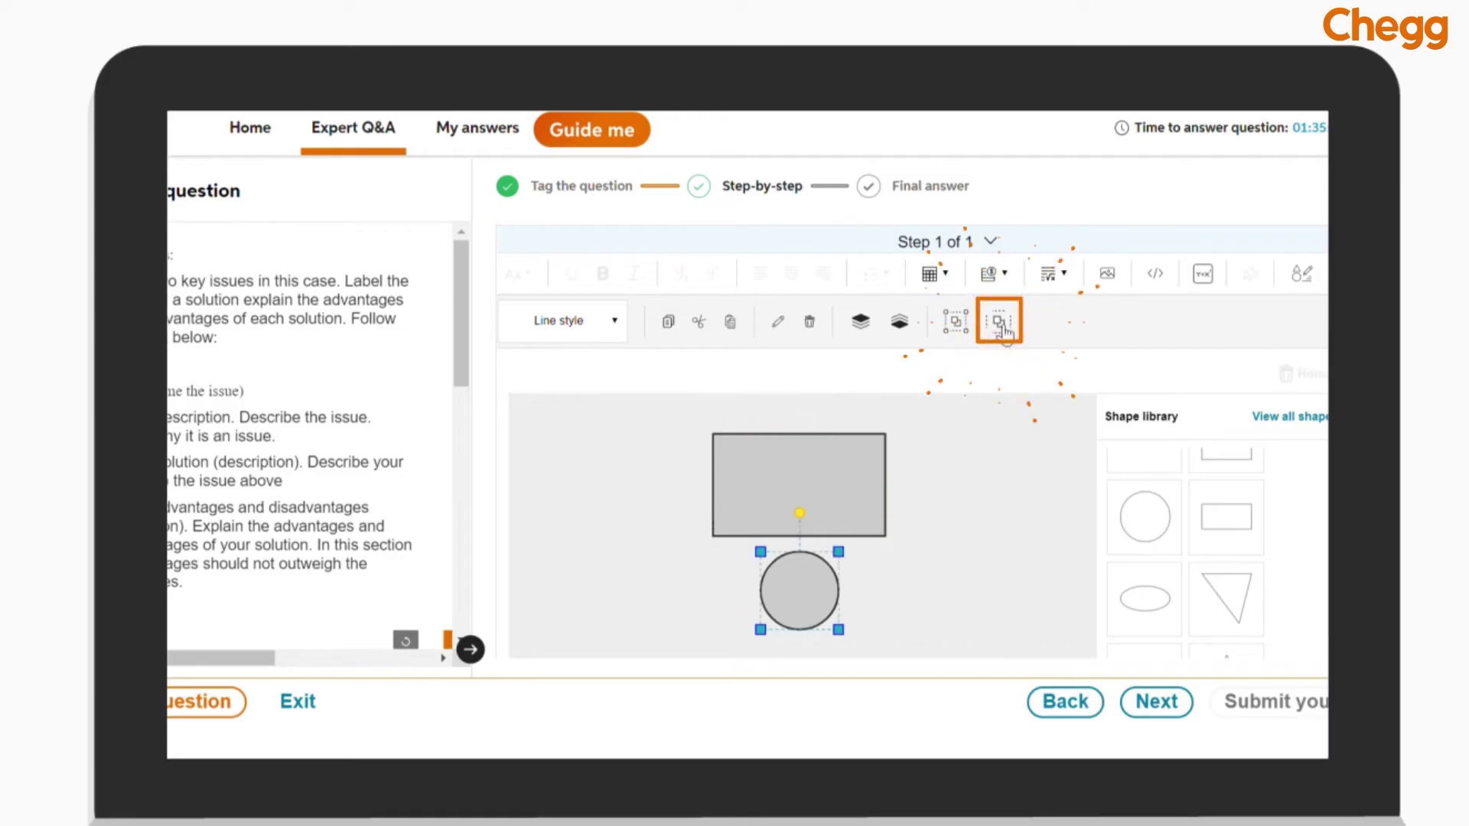
left_click(971, 439)
mouse_move(778, 592)
left_mouse_down()
mouse_move(881, 589)
mouse_move(784, 608)
left_mouse_up()
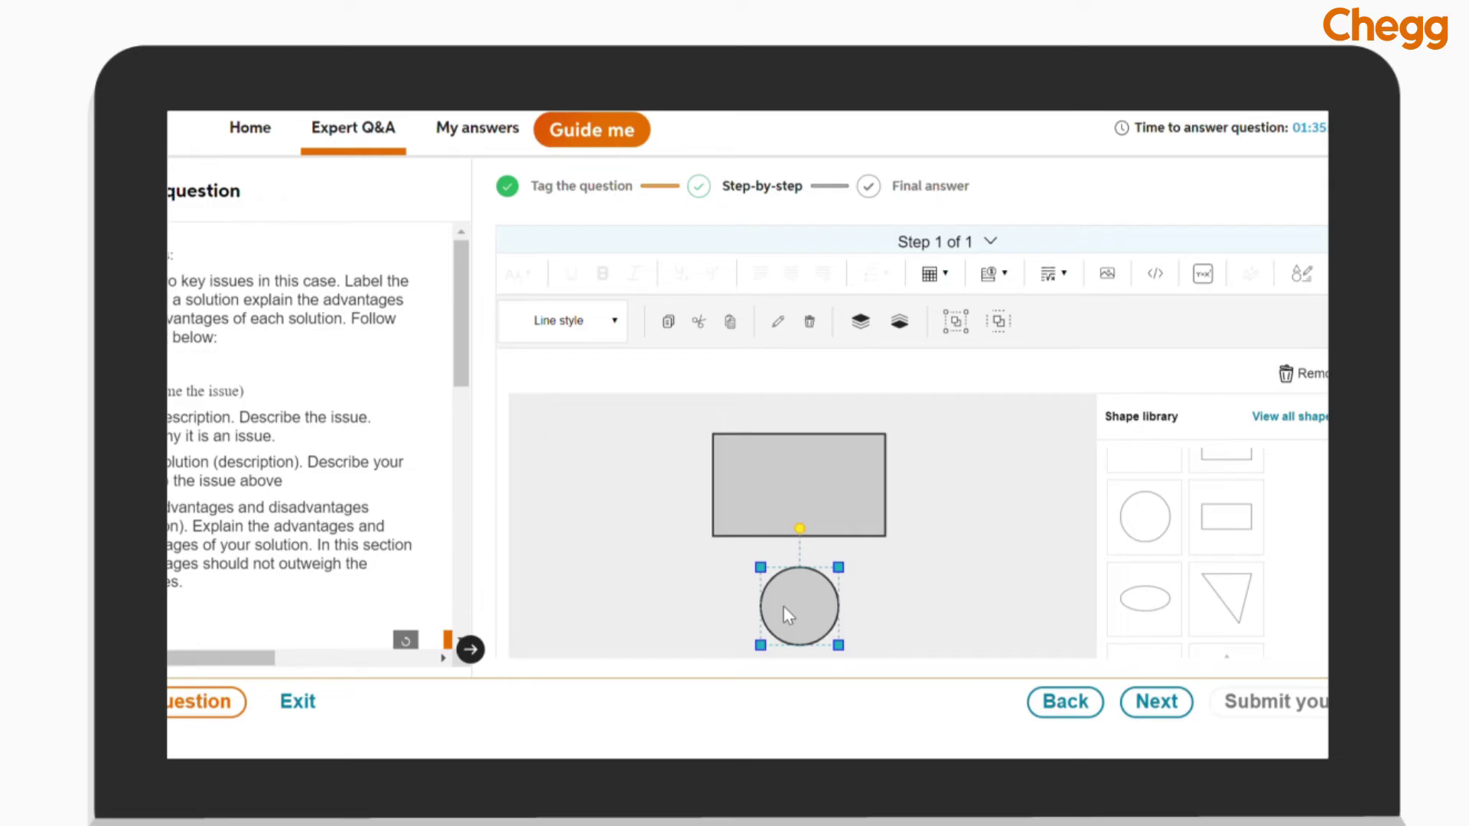
- Draw two freehand curves from the rectangle down toward the circle with the pencil
left_click(777, 321)
left_click_drag(750, 572, 781, 581)
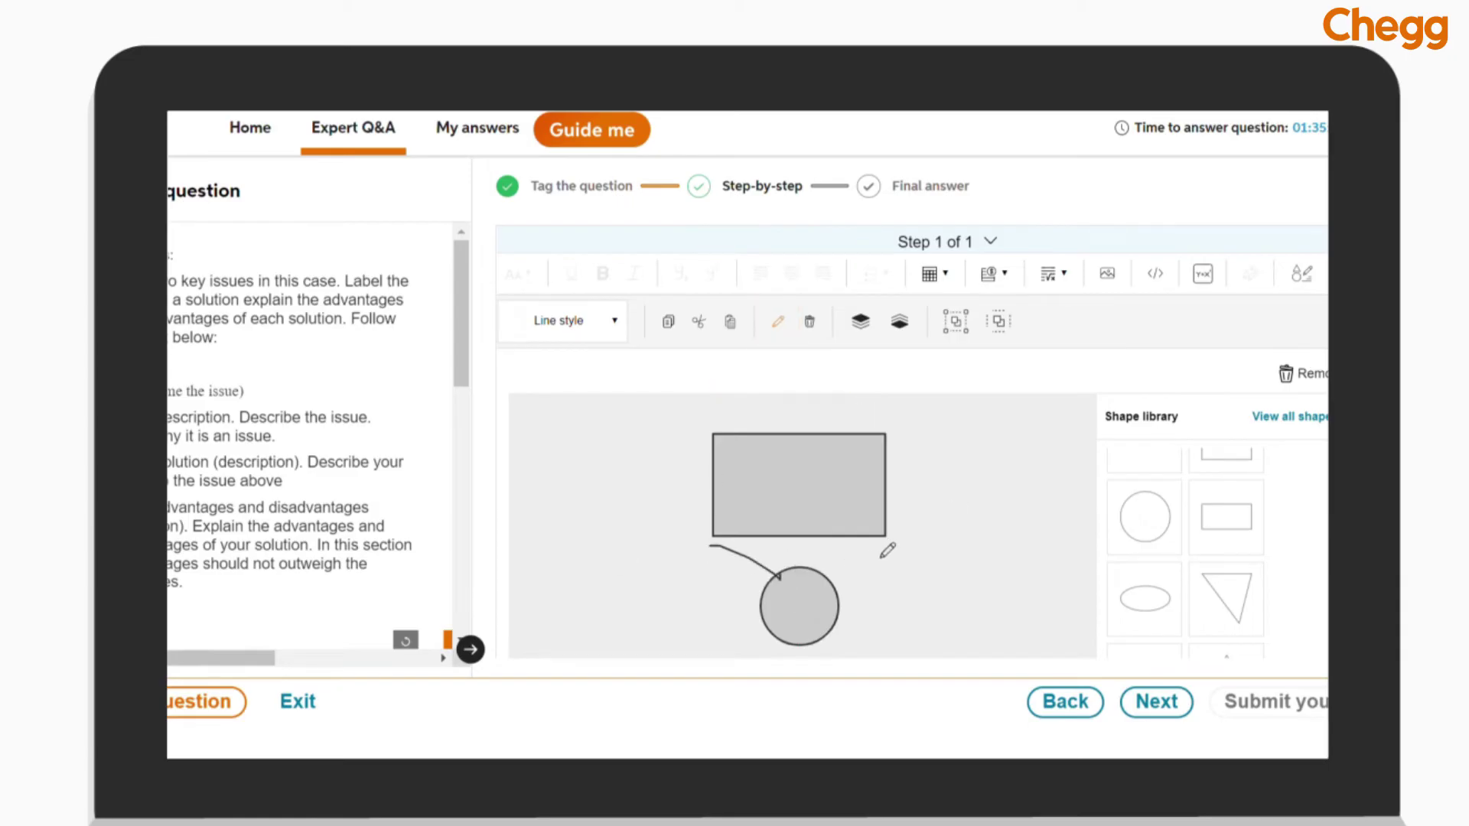
left_click_drag(878, 548, 831, 575)
left_click(777, 321)
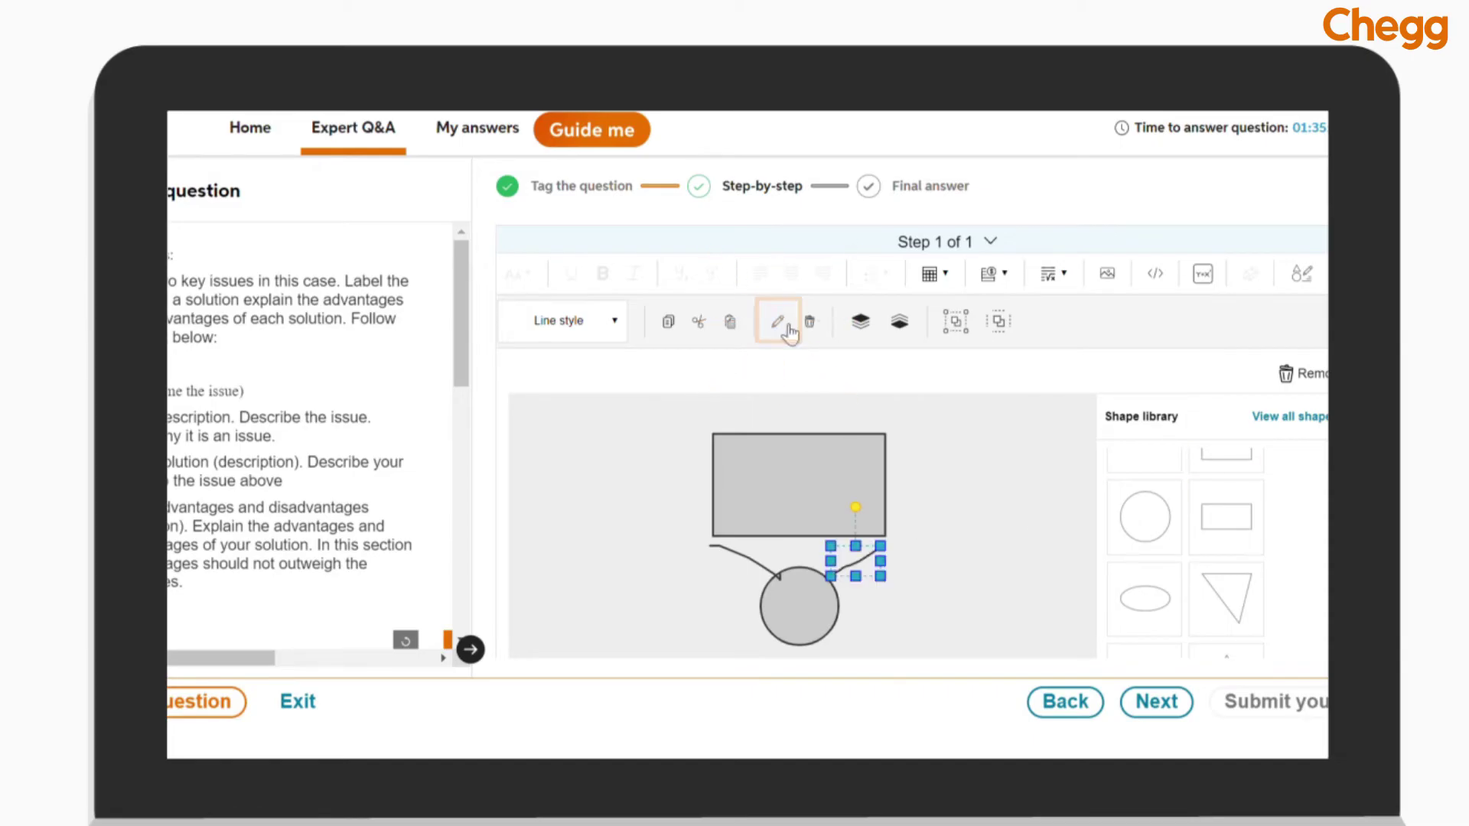
- Move the left curve further left and the right curve further right
left_click(733, 559)
mouse_move(736, 565)
left_mouse_down()
mouse_move(625, 573)
mouse_move(676, 572)
left_mouse_up()
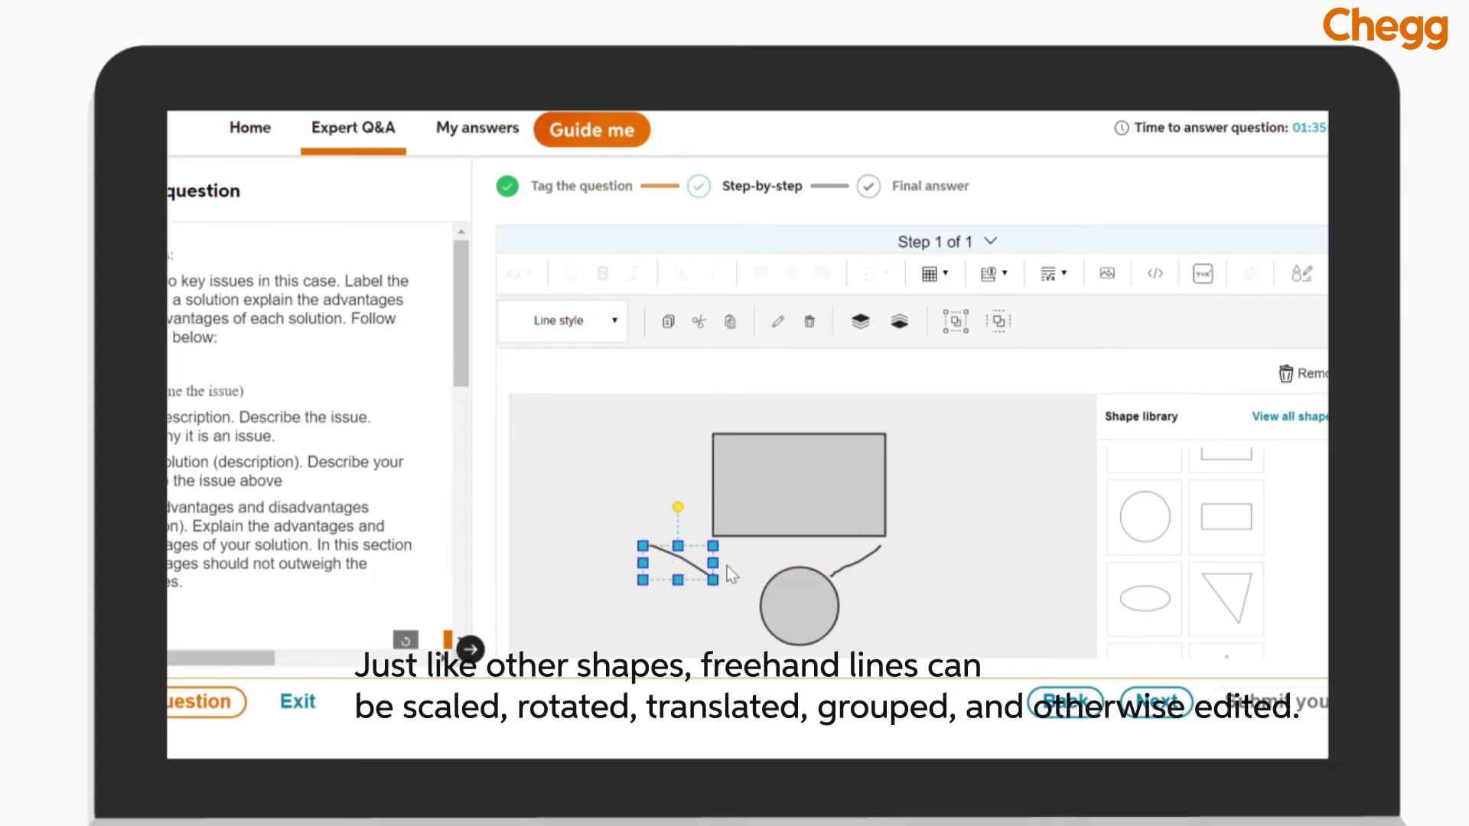
left_click(870, 562)
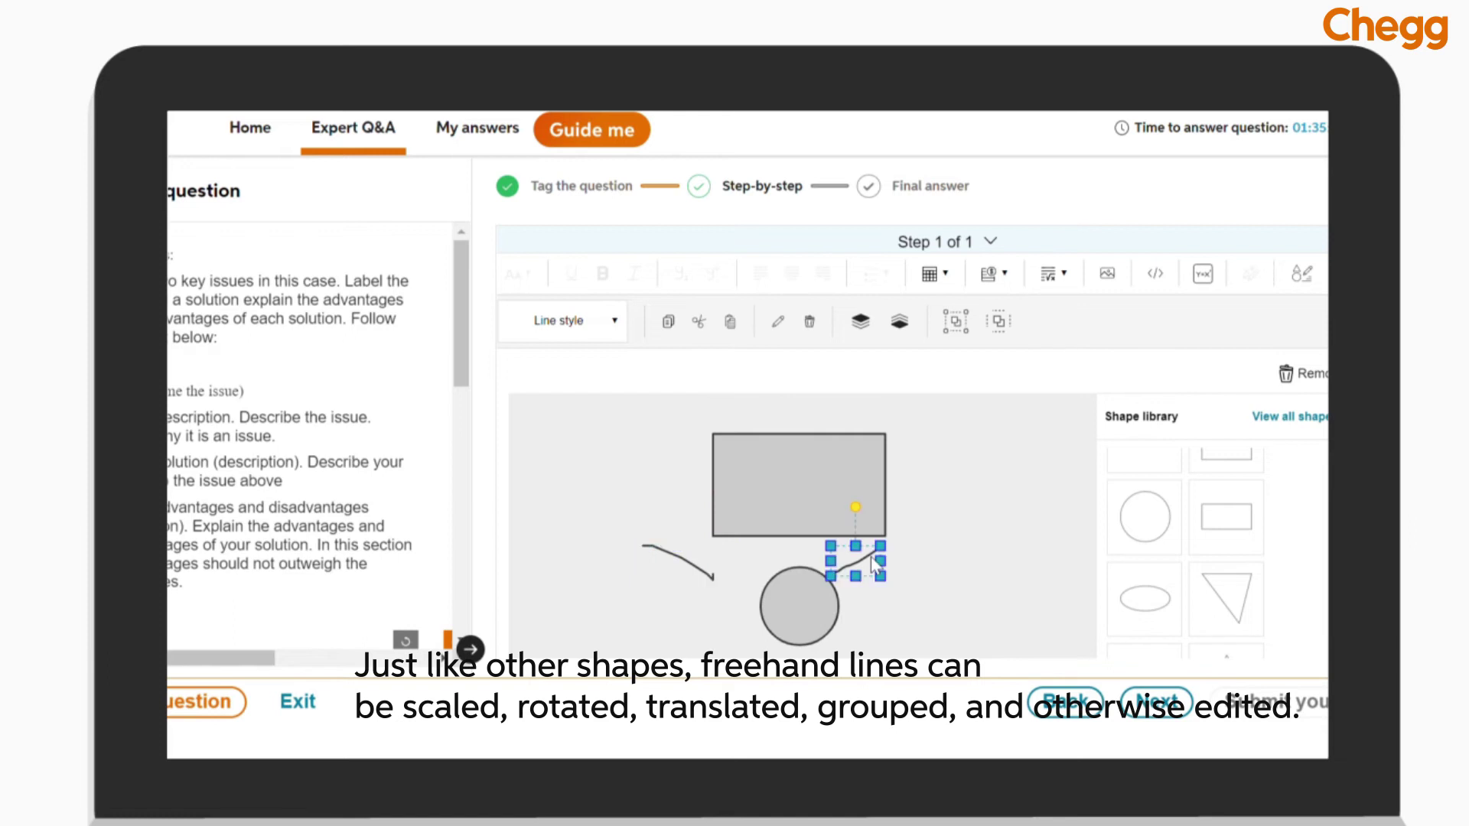
left_click_drag(870, 562, 952, 567)
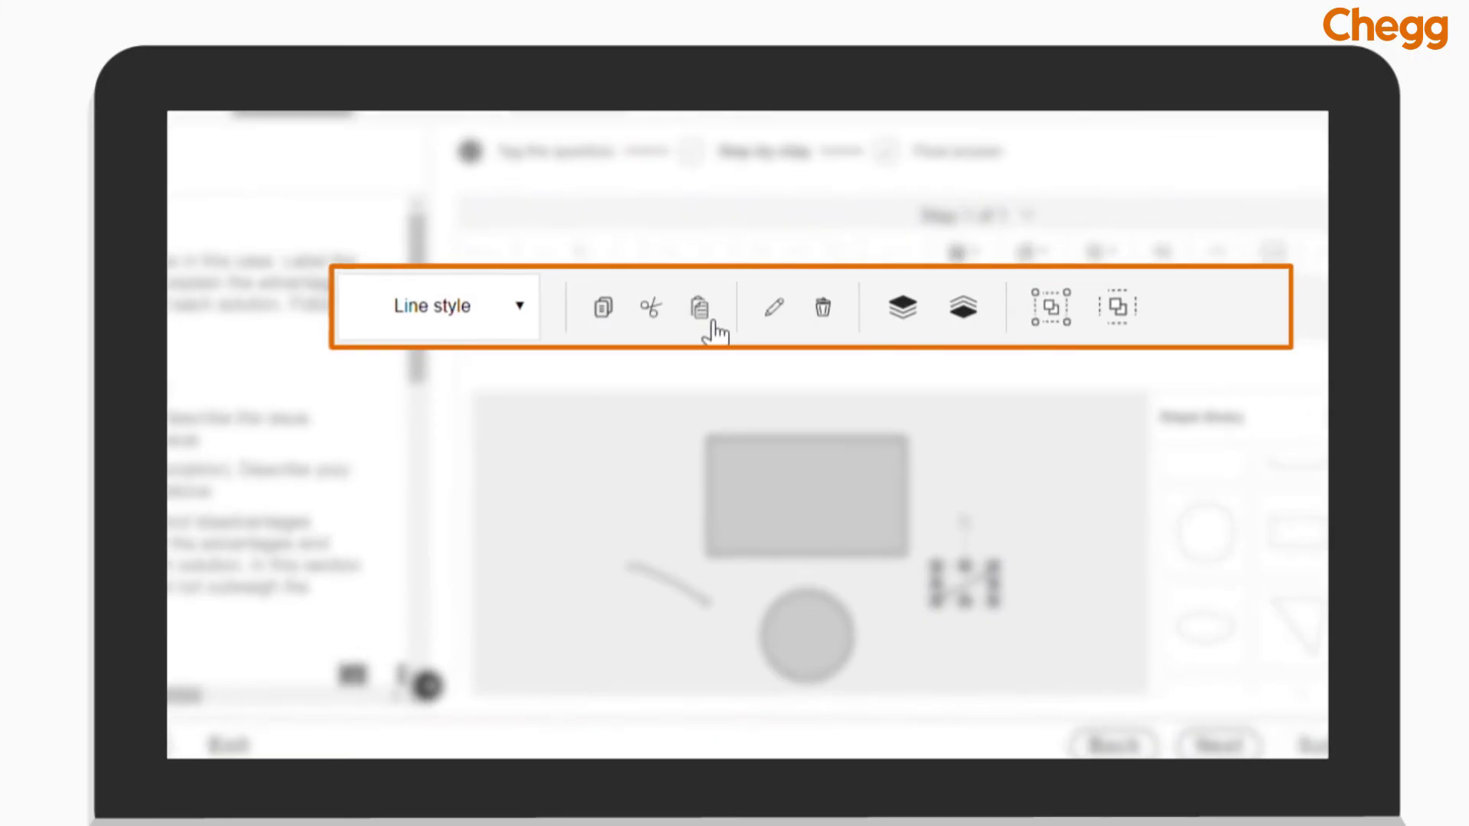
- Move the circle up onto the rectangle and send it behind the rectangle
left_click(807, 490)
left_click_drag(841, 635, 826, 541)
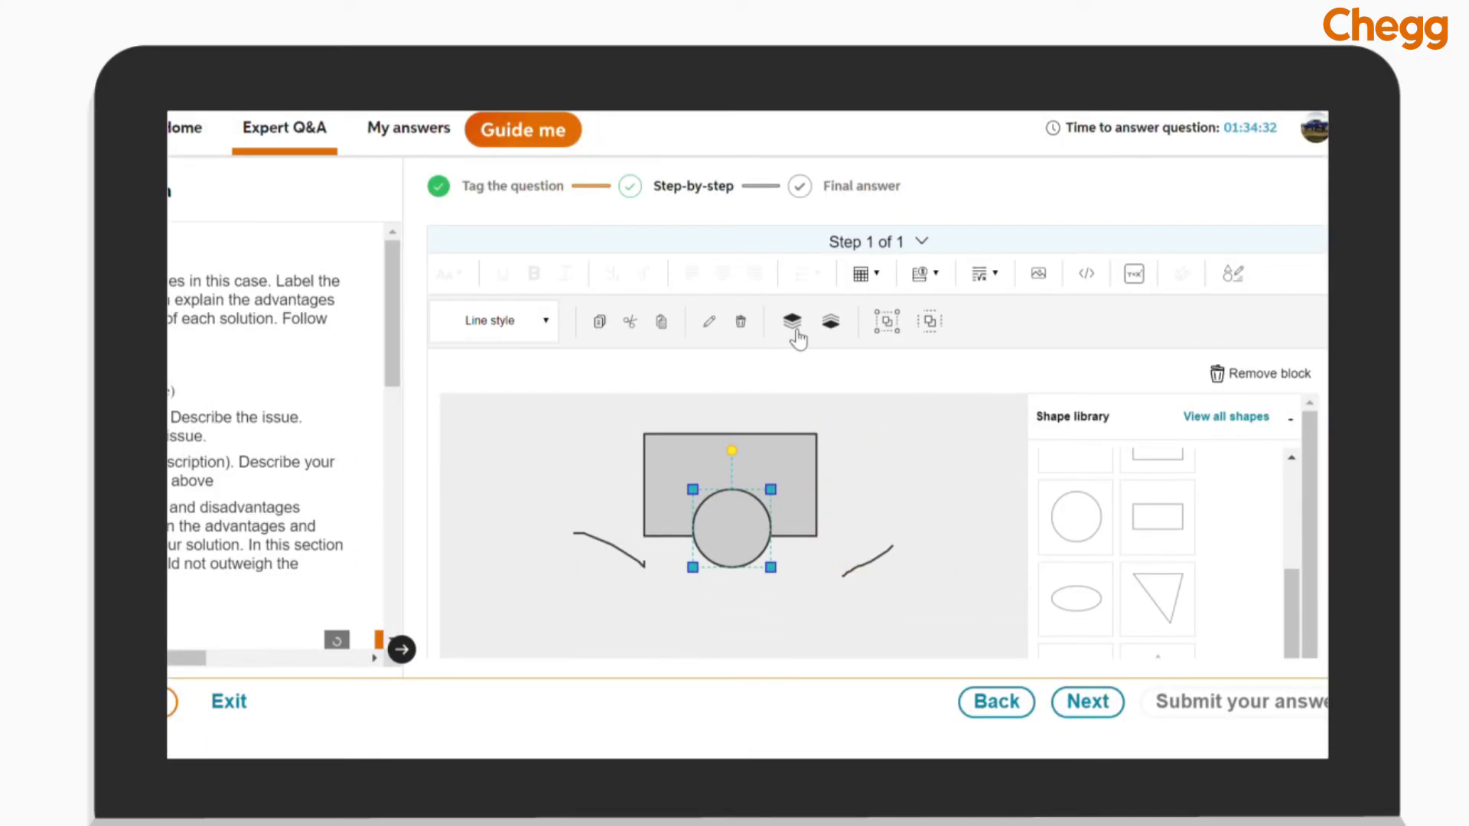
left_click(843, 325)
- Swap the circle and rectangle stacking order back and forth, ending with the circle in front
left_click(796, 451)
left_click(740, 557)
left_click(800, 321)
left_click(810, 459)
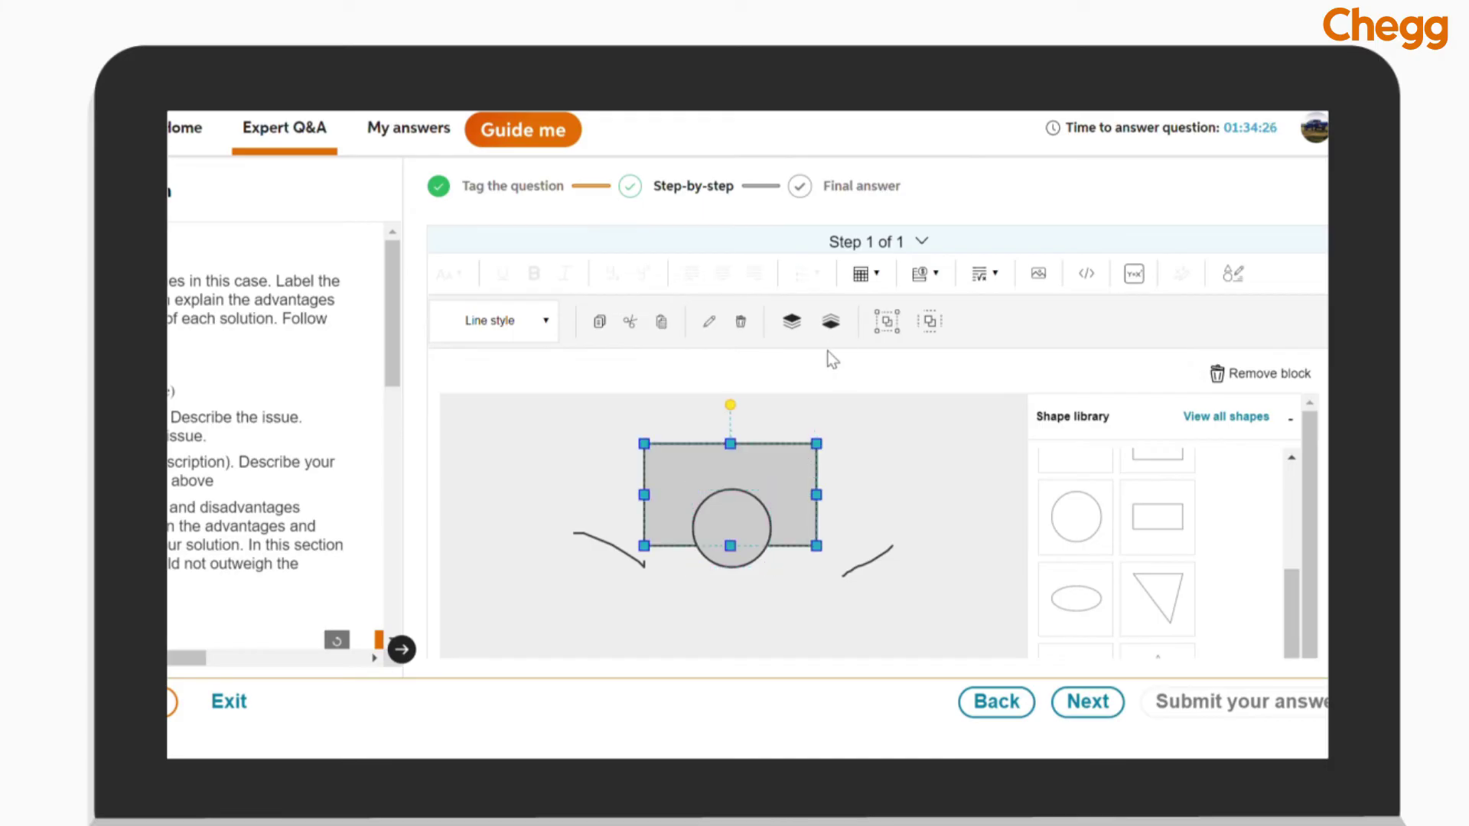
left_click(791, 329)
left_click(832, 323)
left_click(879, 449)
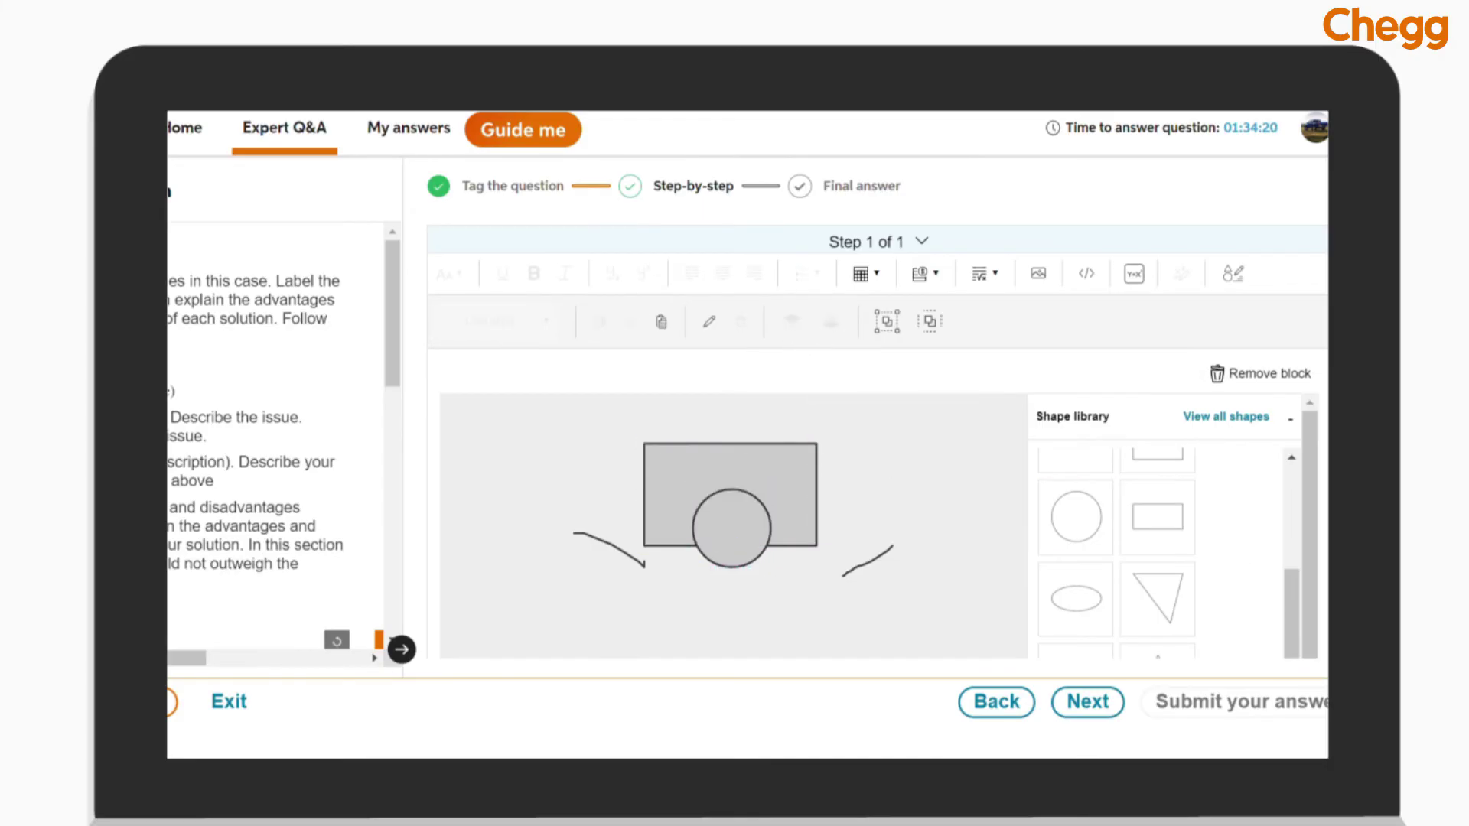
left_click(787, 473)
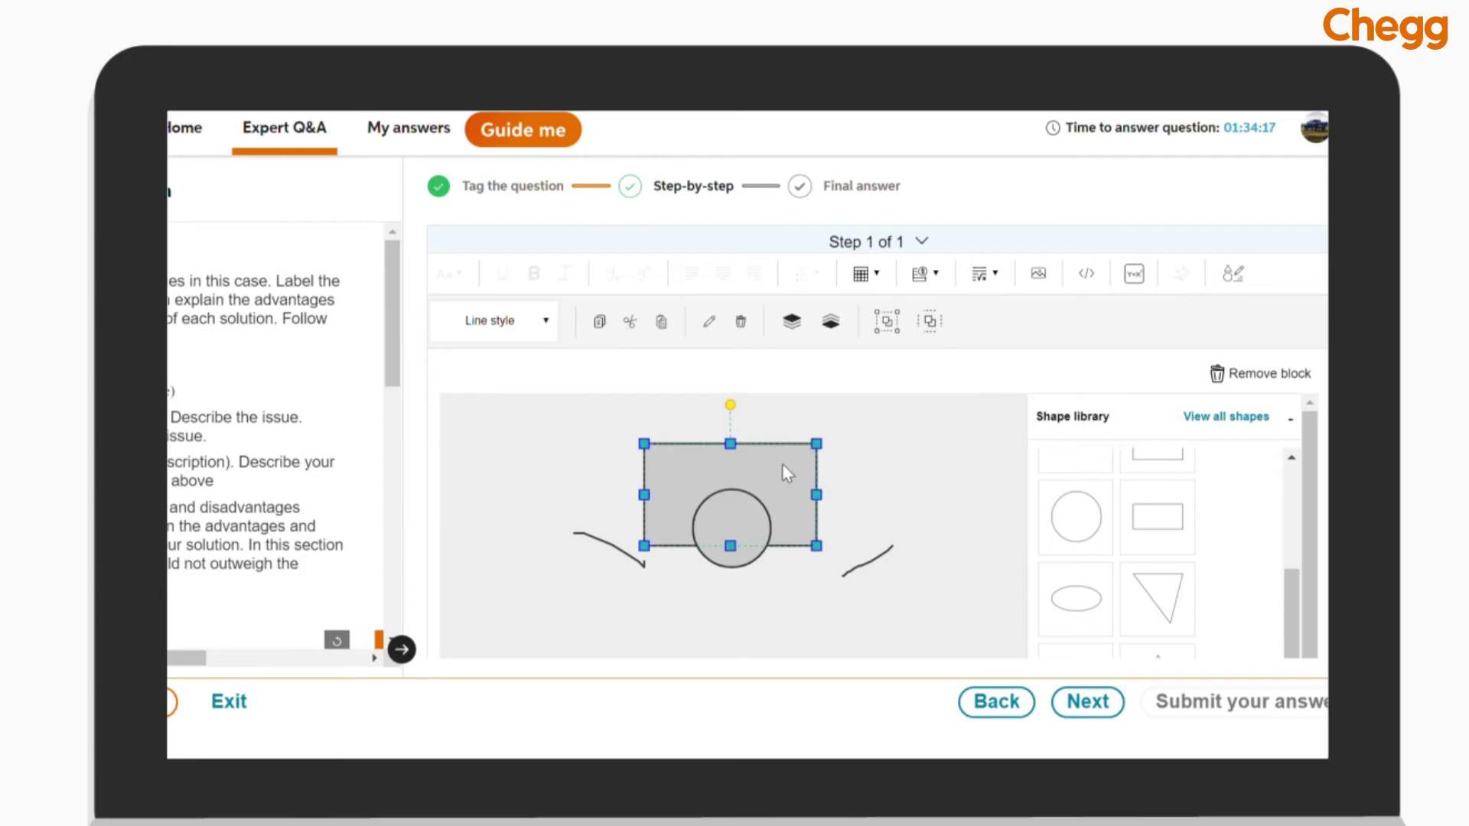
- Nudge the circle four steps right with the Right arrow key
left_click(745, 520)
key("Right")
key("Right")
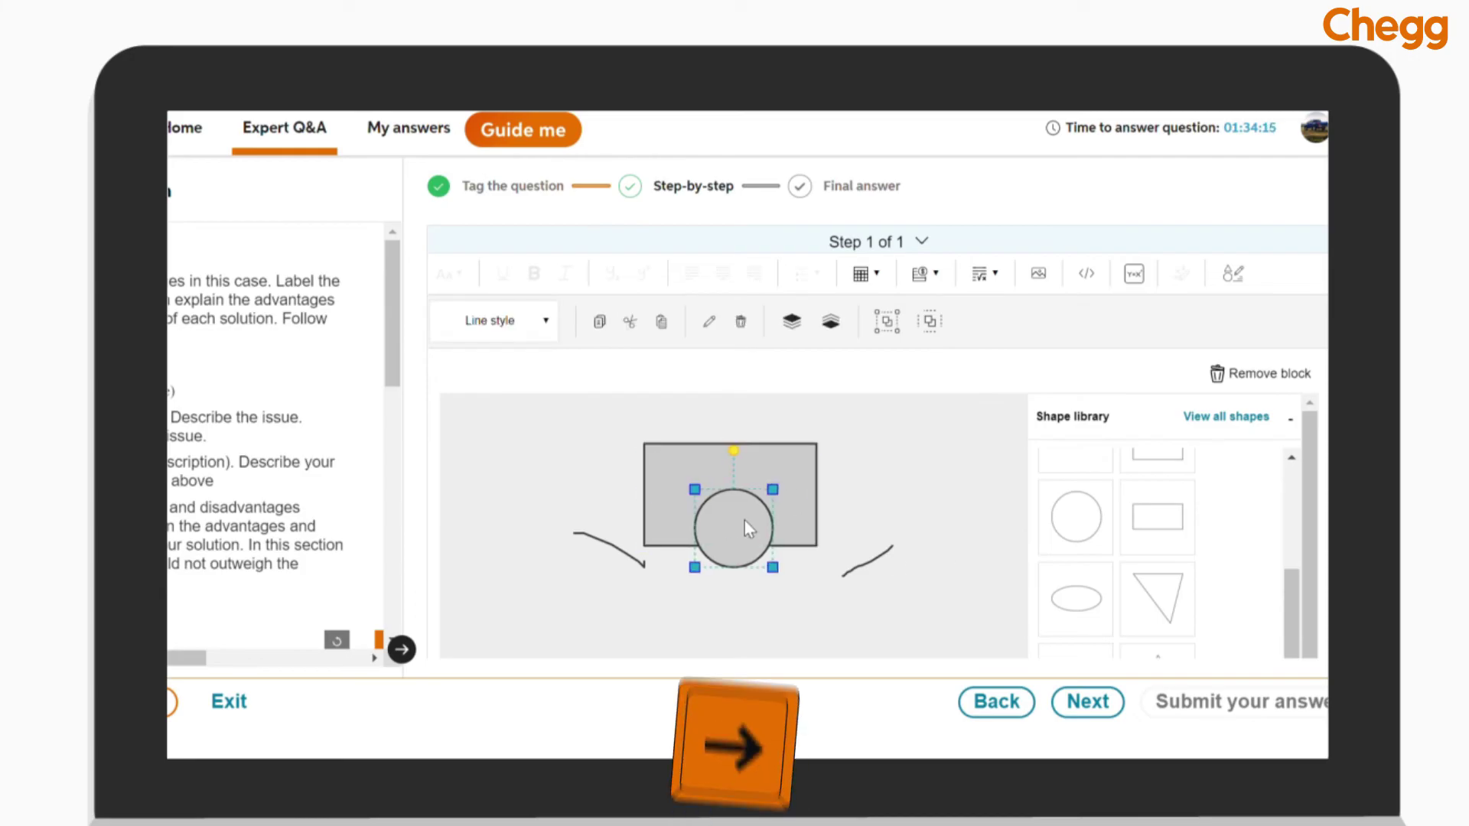
key("Right")
key("Right")
key("Right")
key("Right")
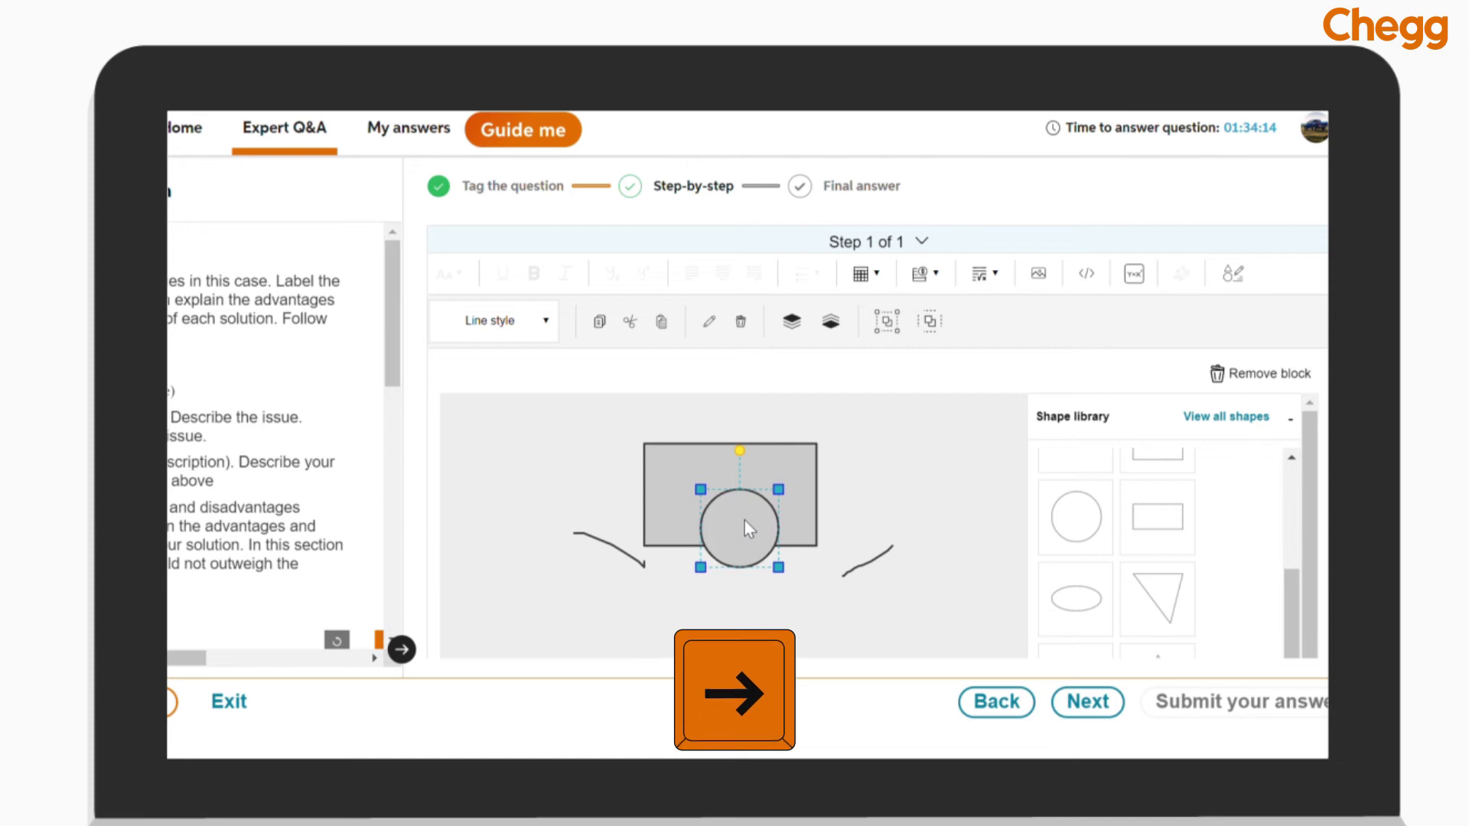
key("Right")
key("Right")
key("Right")
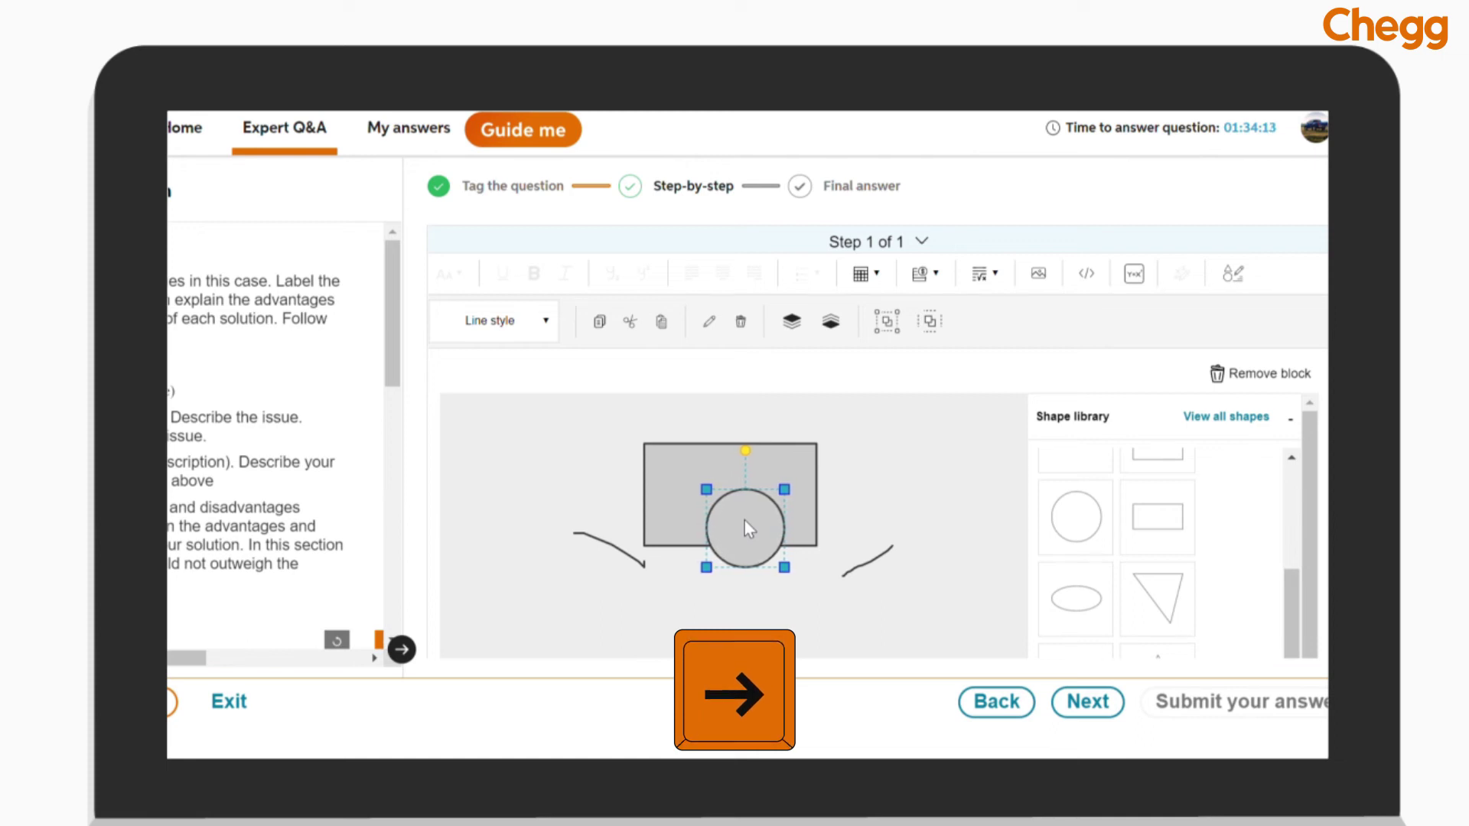
key("Right")
key("Right")
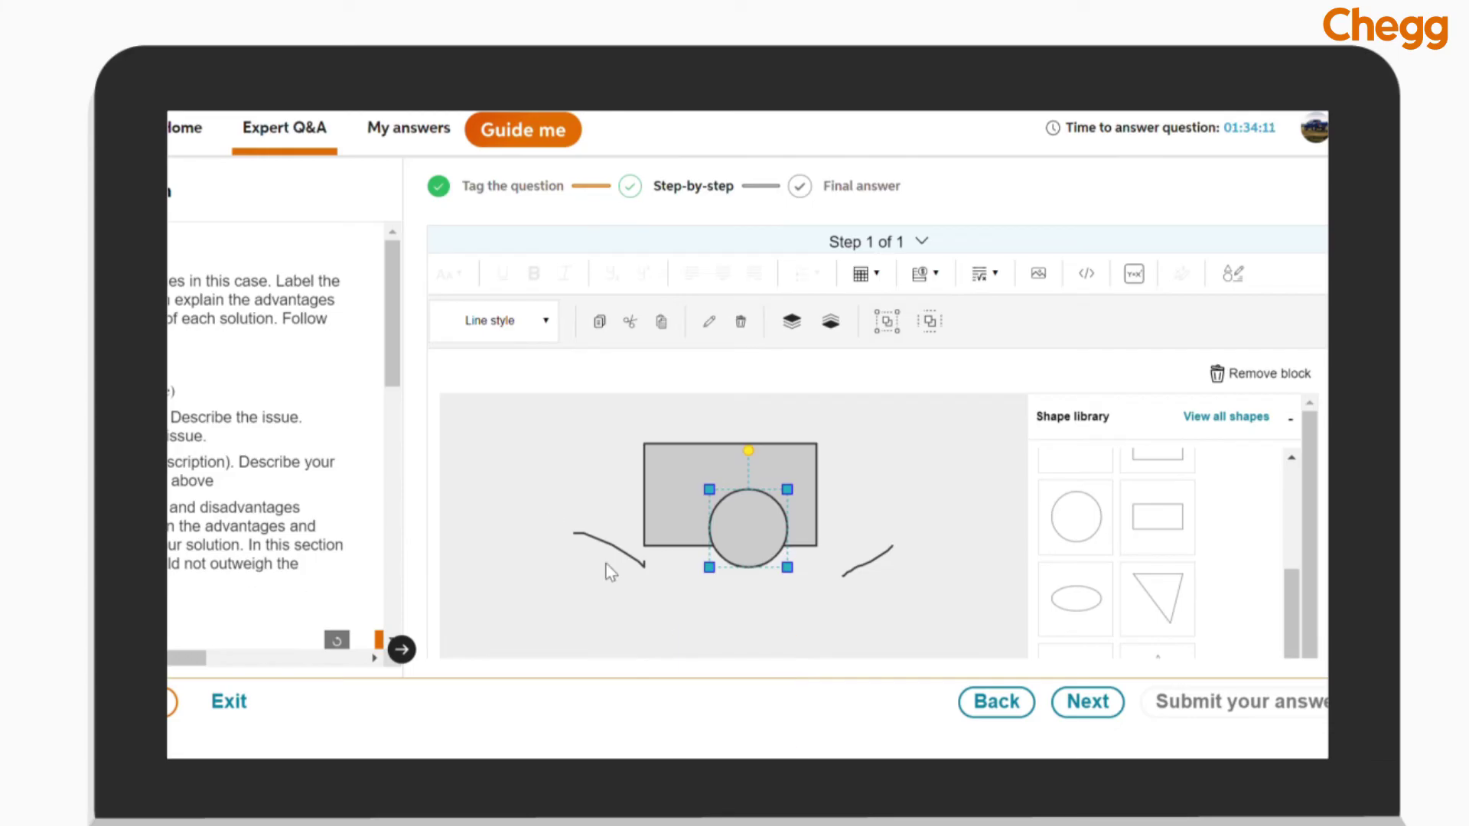
- Delete both freehand curves beside the rectangle
left_click(608, 545)
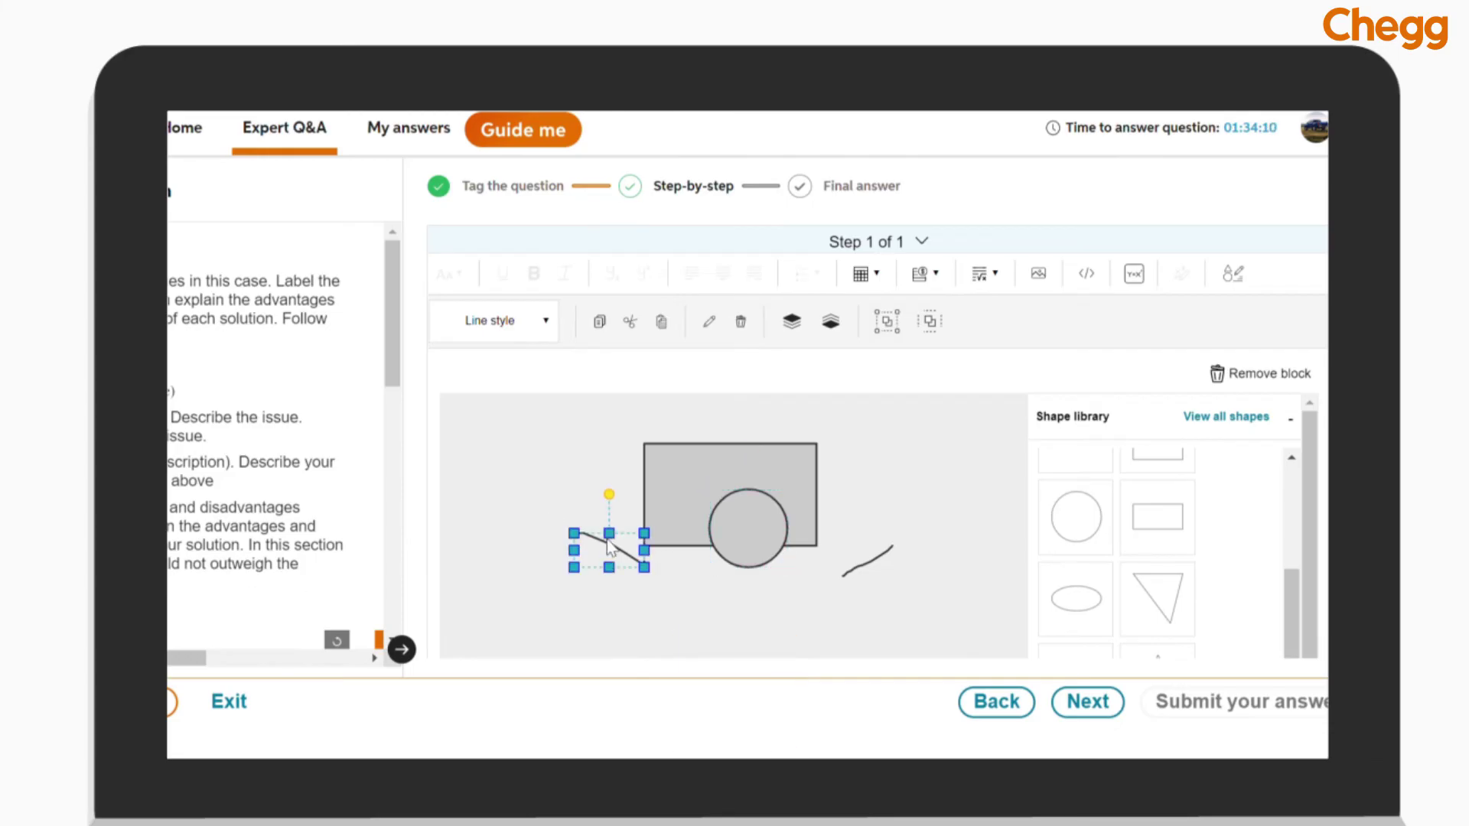
left_click(741, 321)
key("BackSpace")
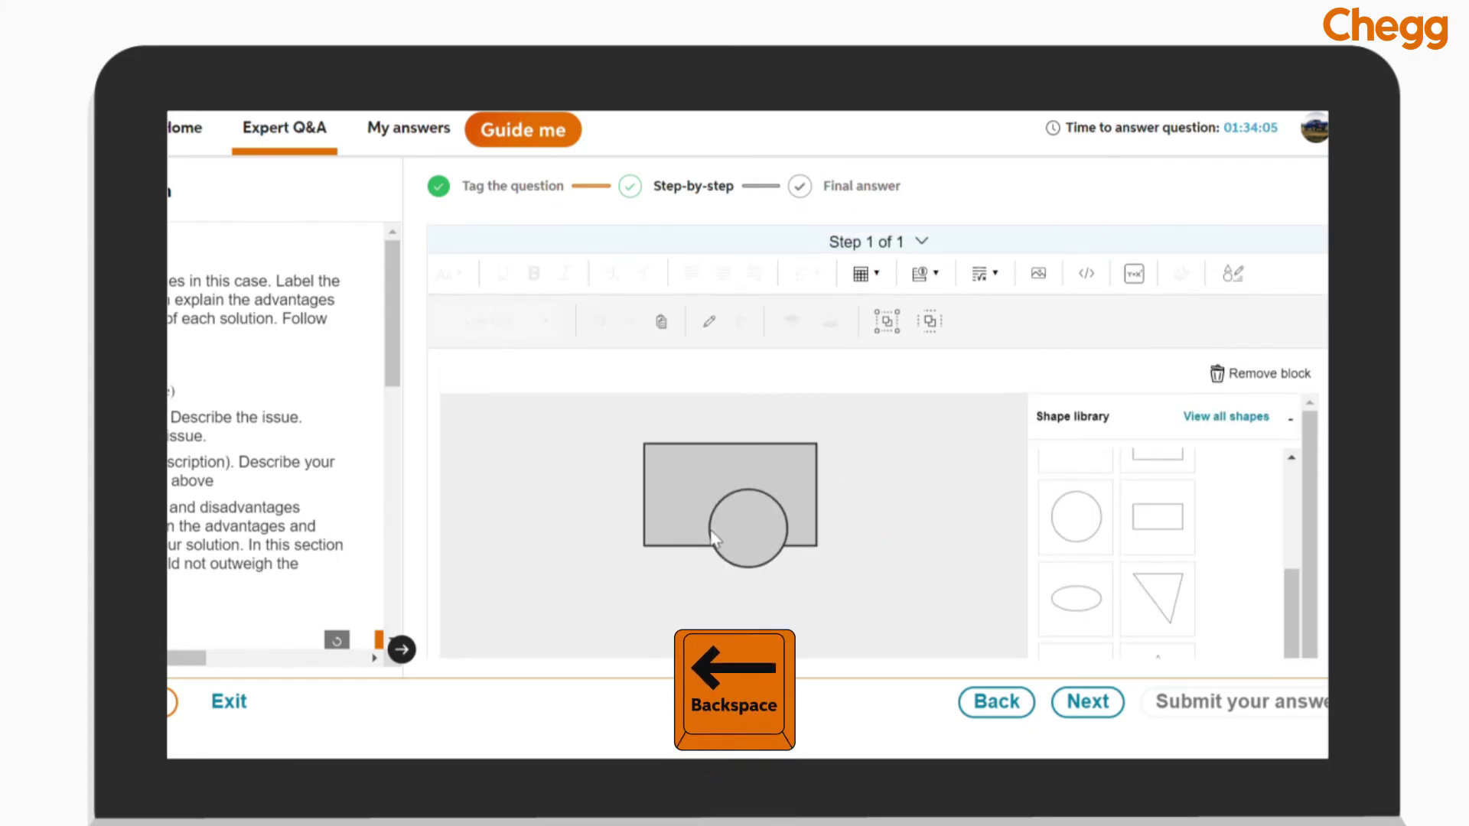
left_click(733, 537)
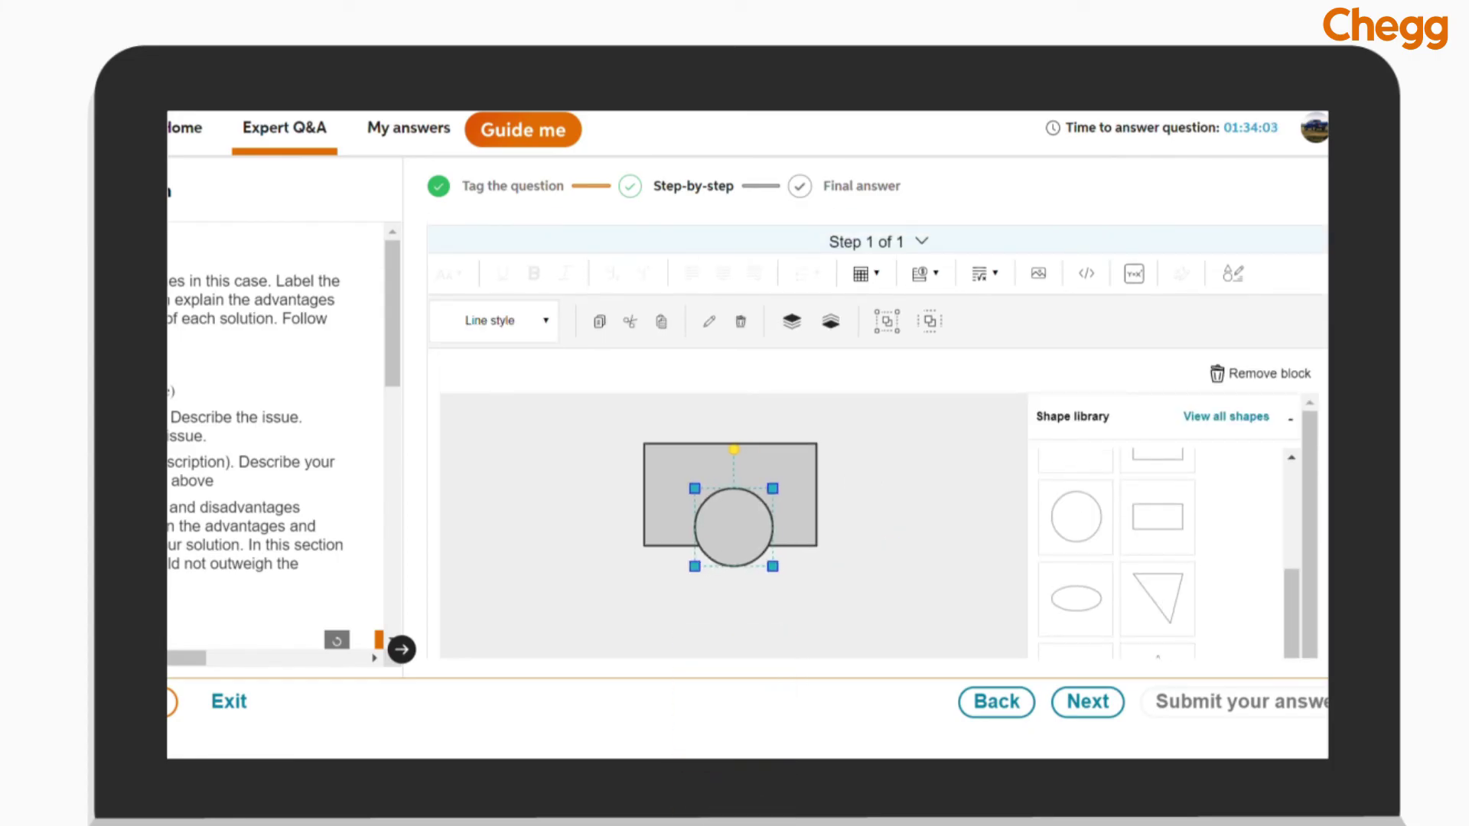
- Insert the Local and Global Extrema Graph from the Calculus category of the shape library
scroll(1155, 551, "up", 5)
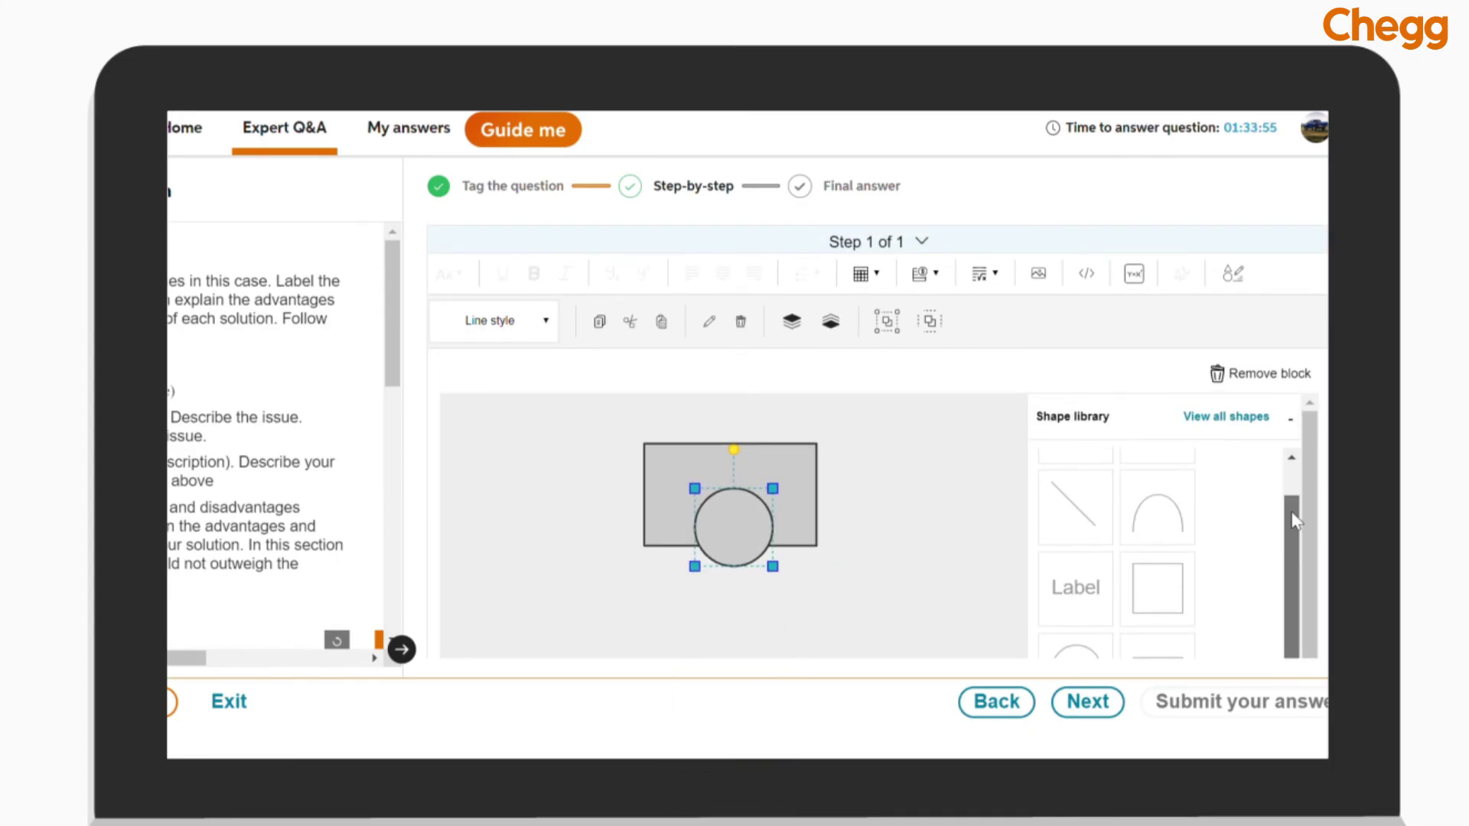
left_click(1258, 420)
left_click(491, 234)
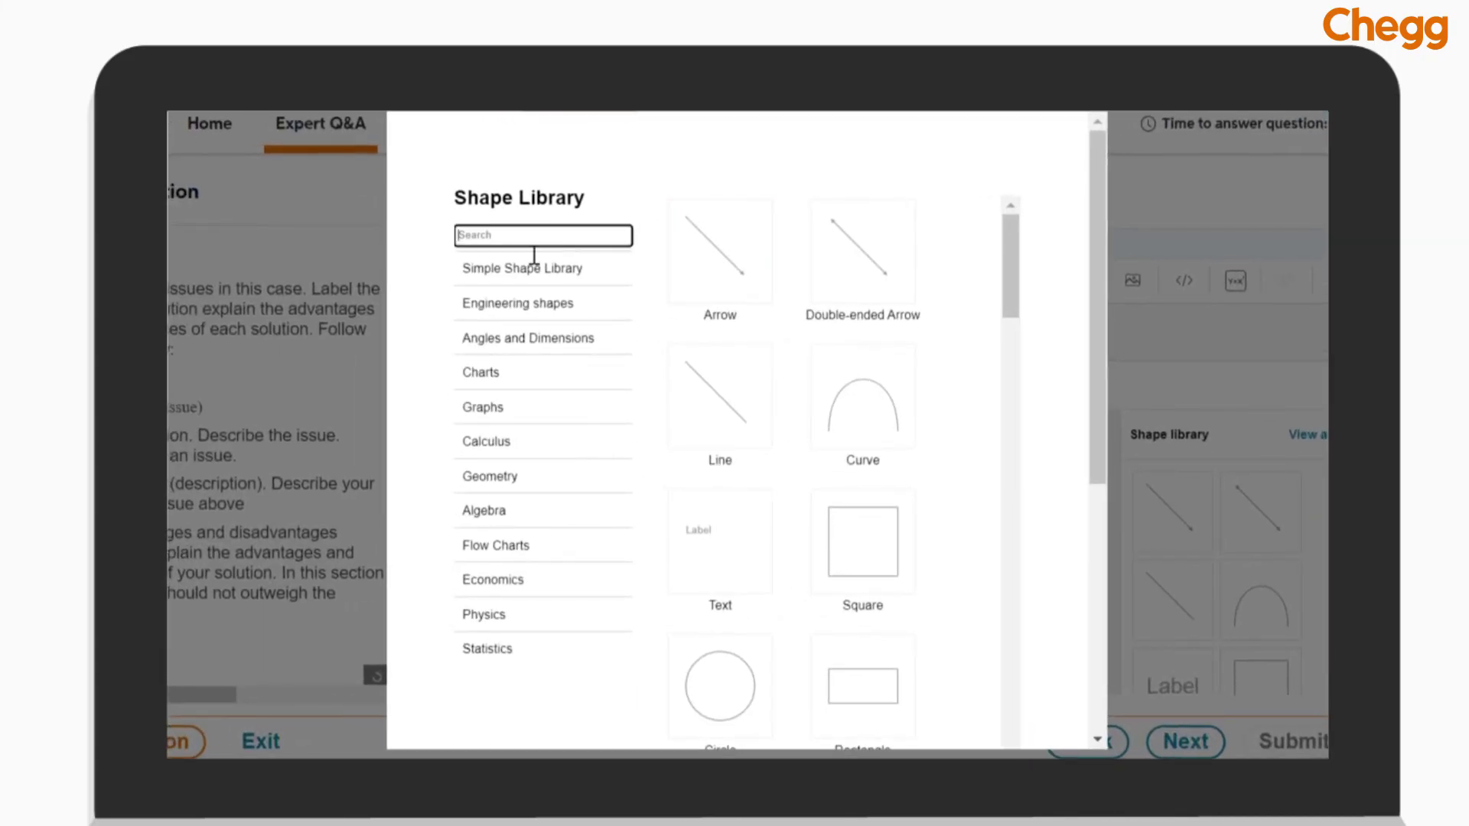
type("box")
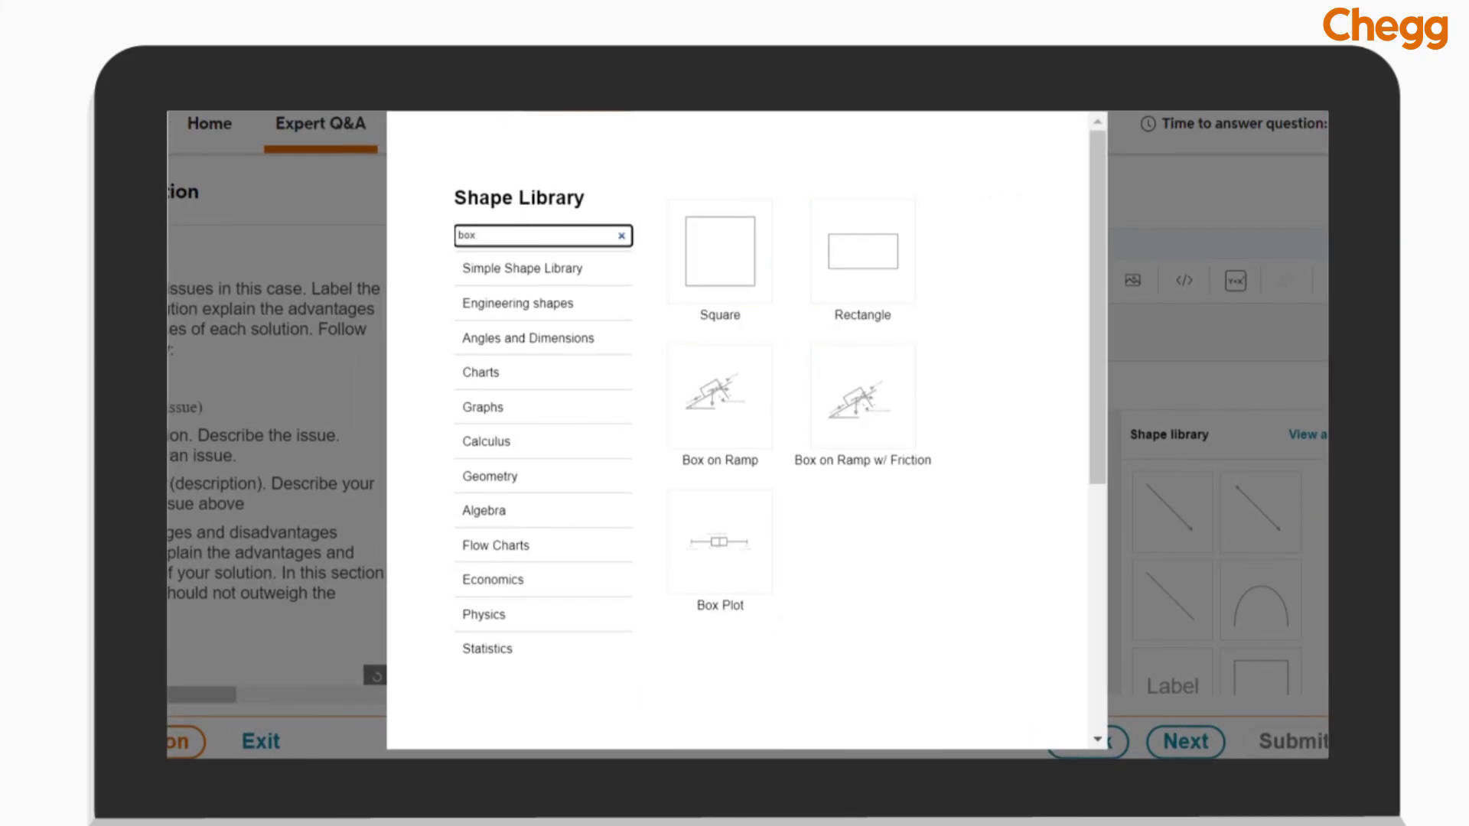
left_click(487, 447)
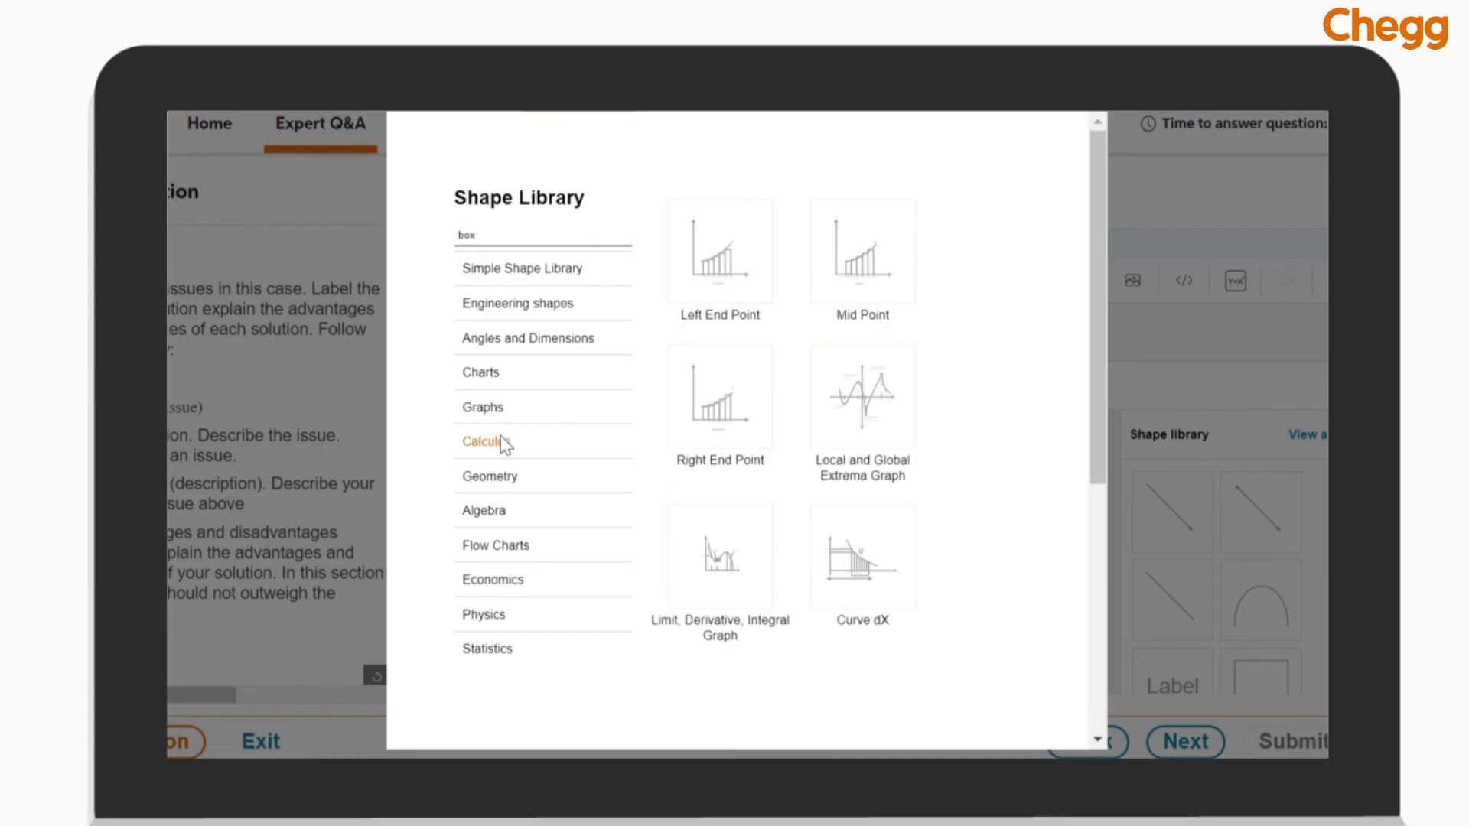
left_click(877, 427)
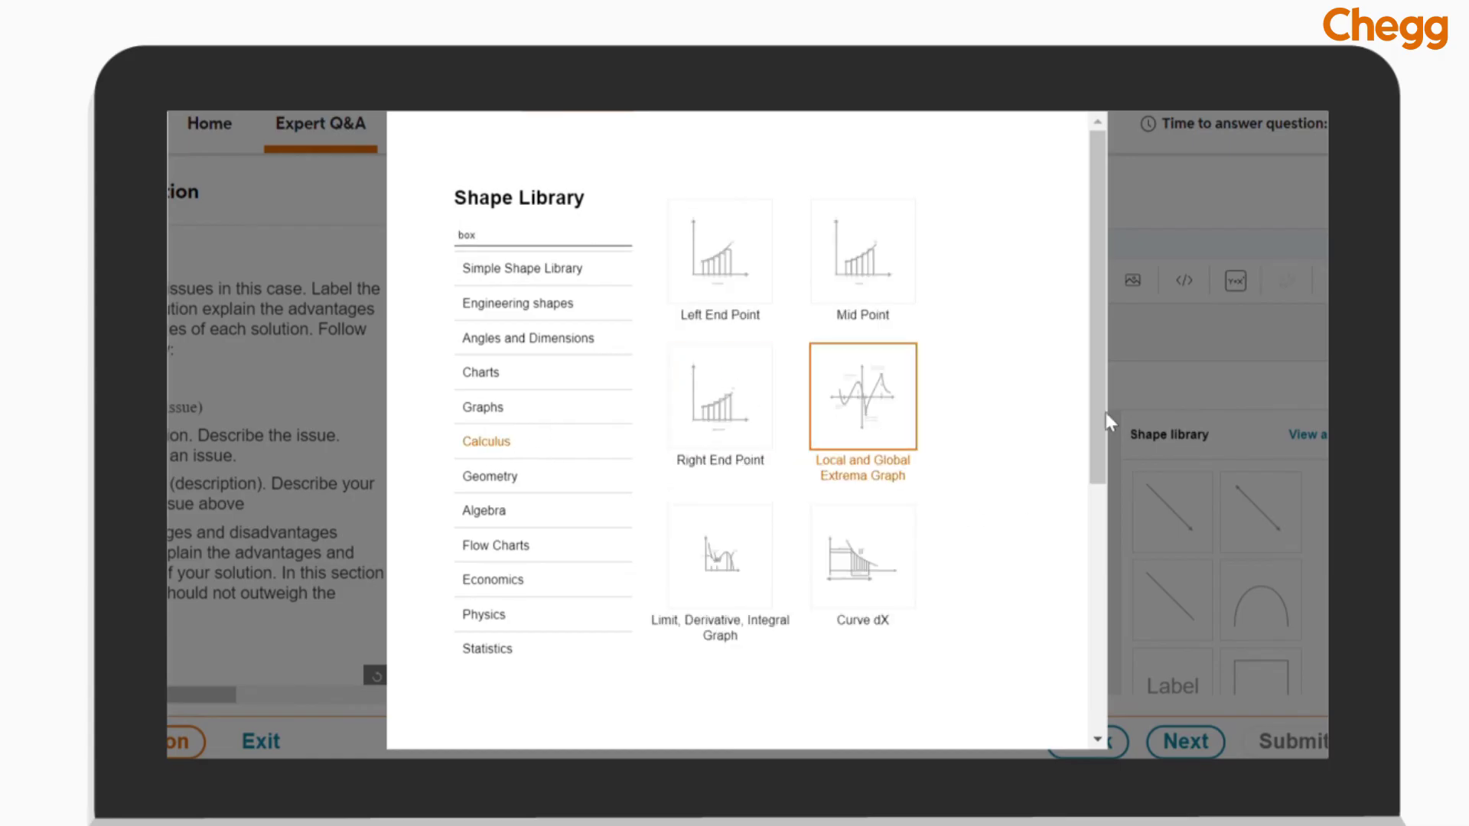
left_click_drag(1105, 412, 1112, 682)
left_click(958, 678)
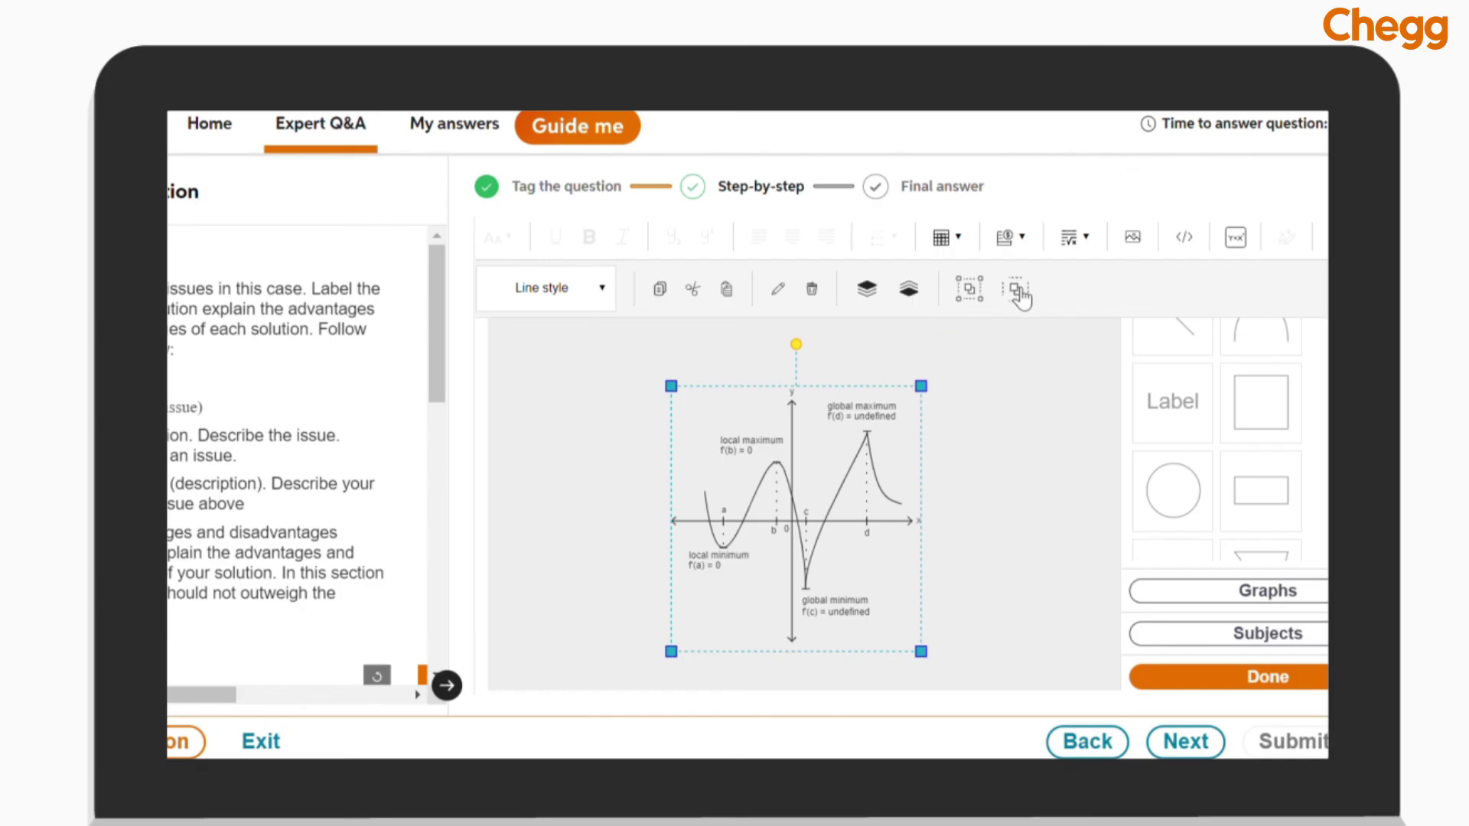
- Ungroup the extrema graph into separate curve, axes and labels, then deselect
left_click(1020, 291)
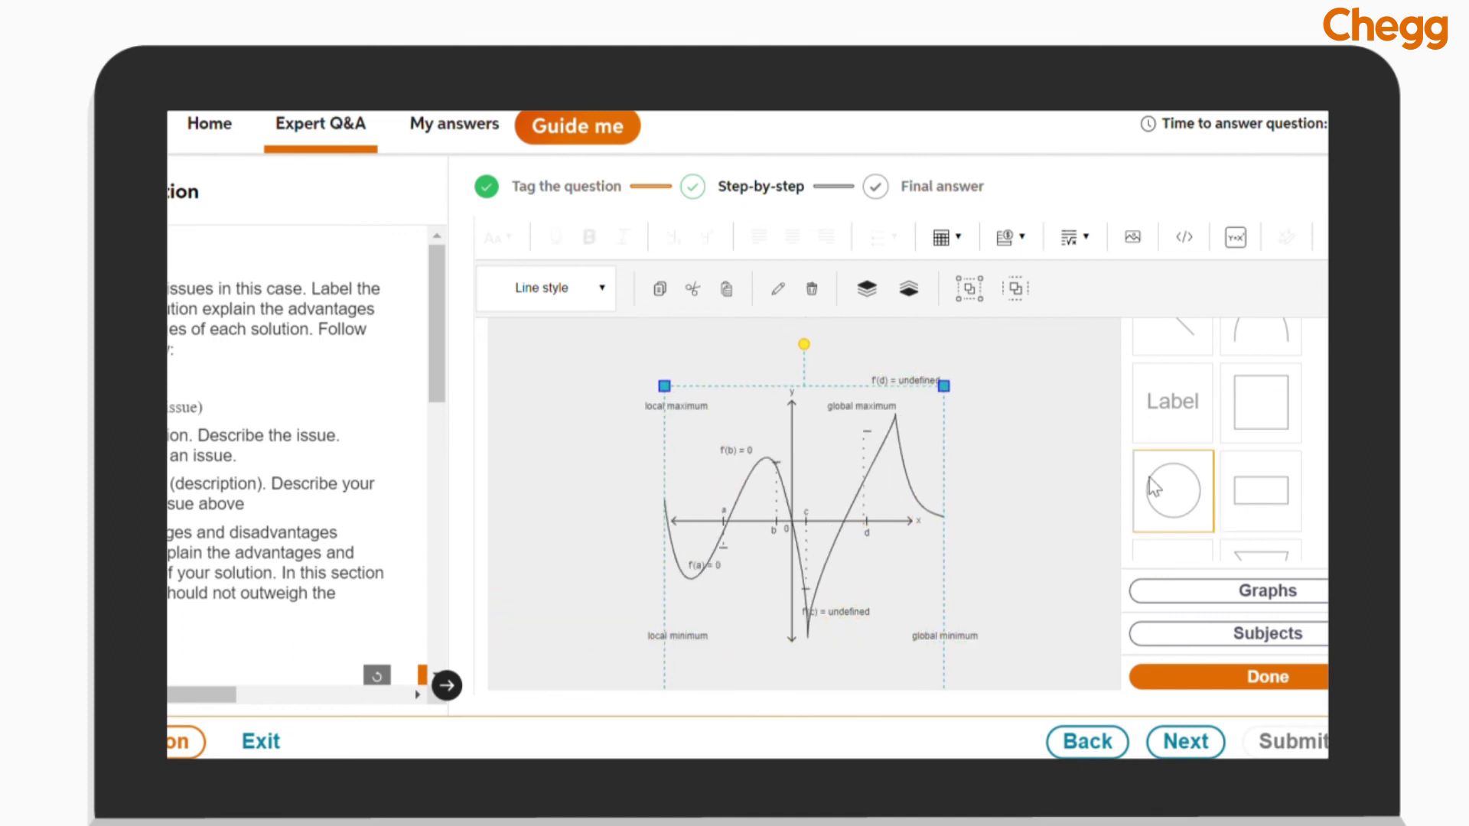
left_click(967, 483)
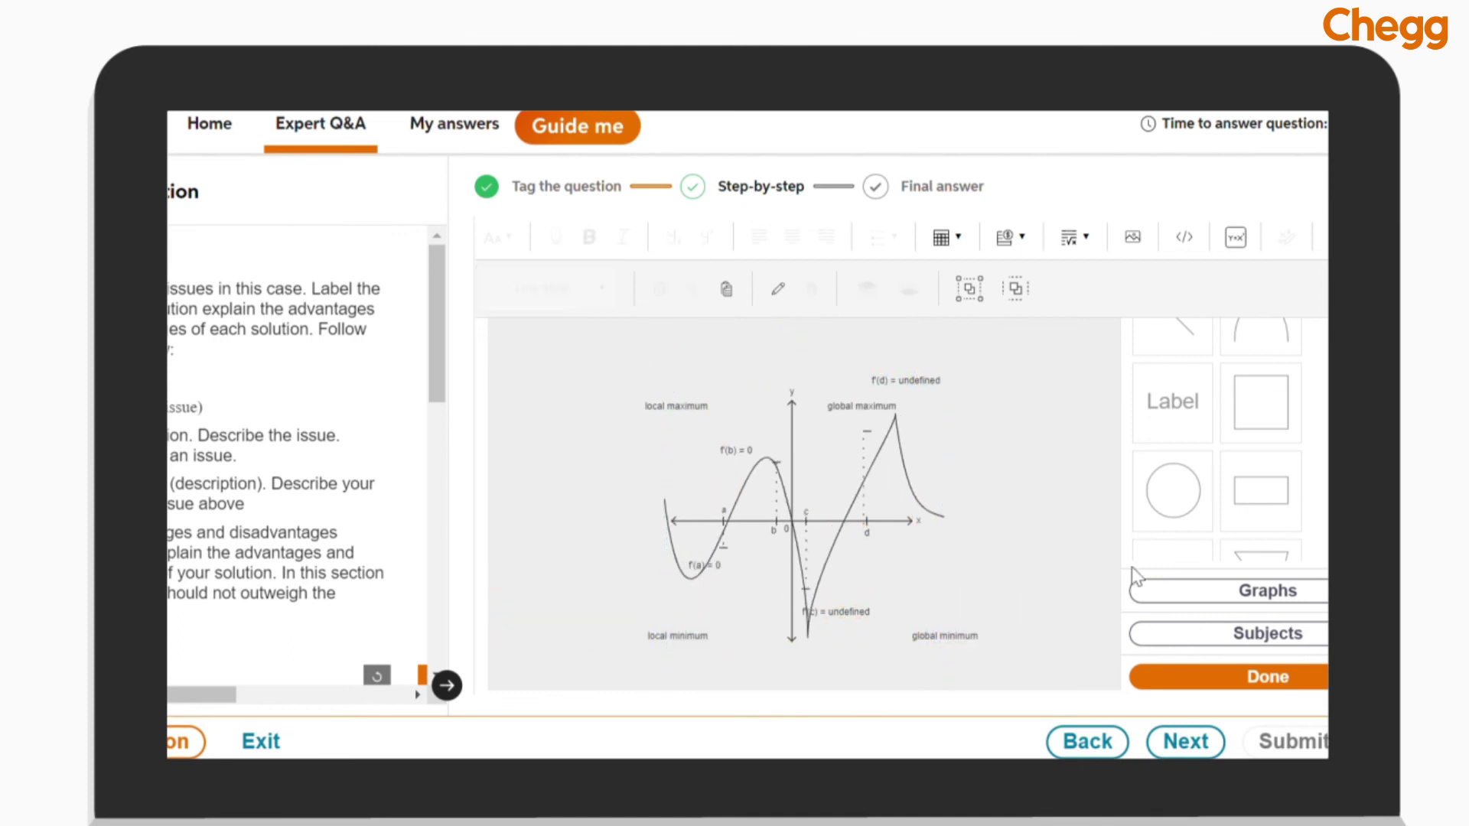